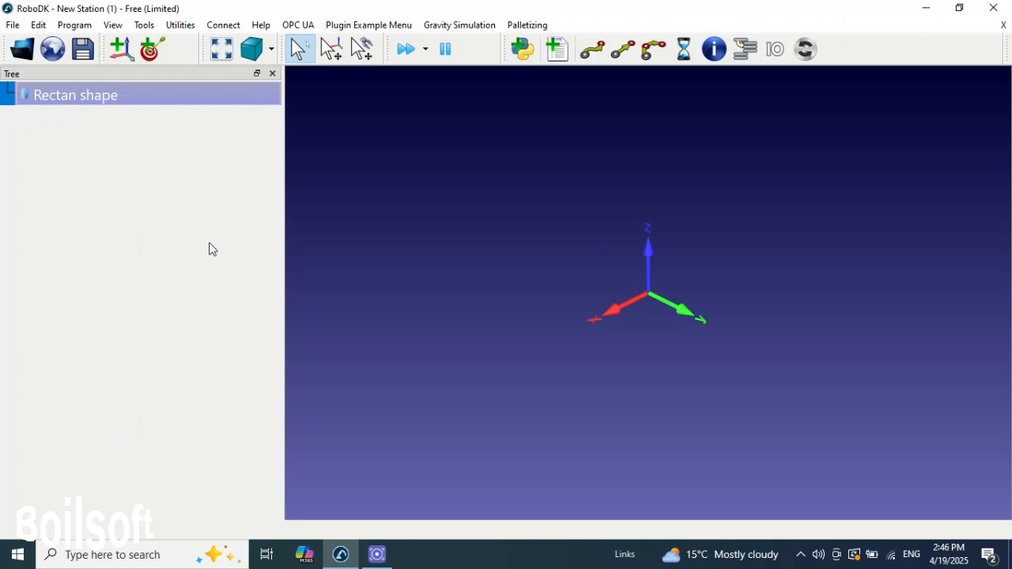
Step: Open the online robot library, accept the cookie notice and search for "Doosan A0509"
{"action": "left_click", "coordinate": [48, 52]}
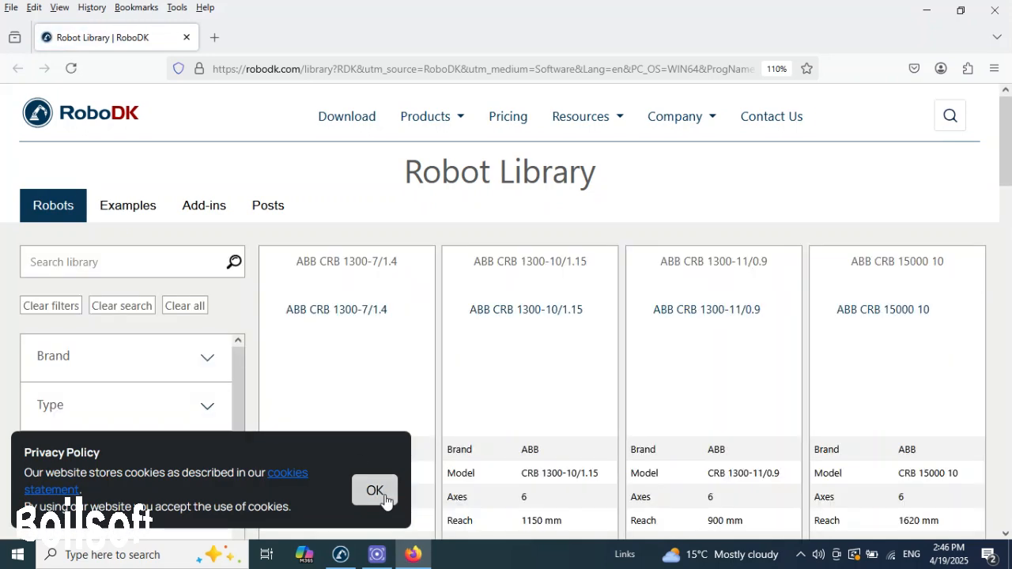
{"action": "left_click", "coordinate": [374, 491]}
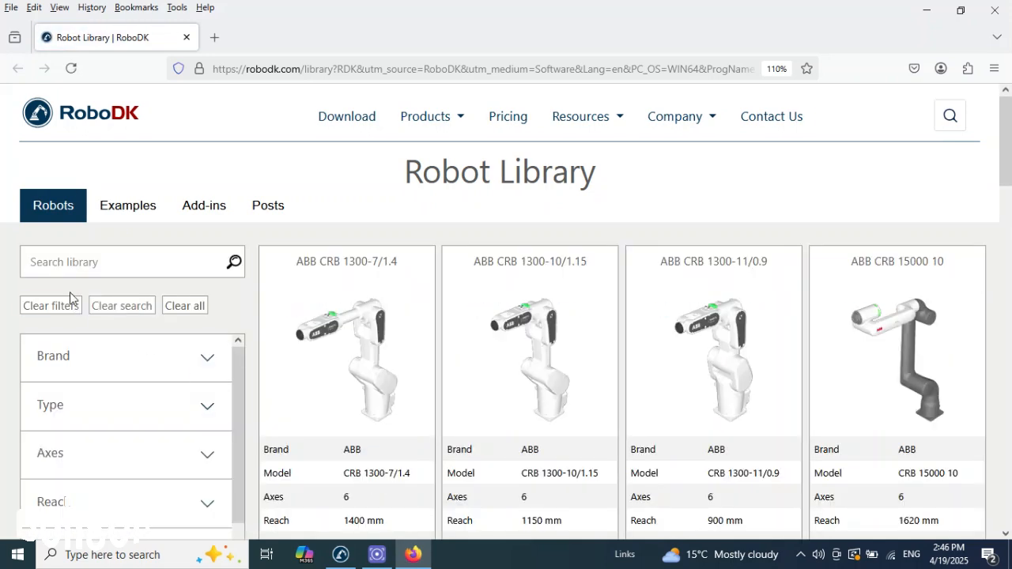
{"action": "type", "text": "Doosan A0509"}
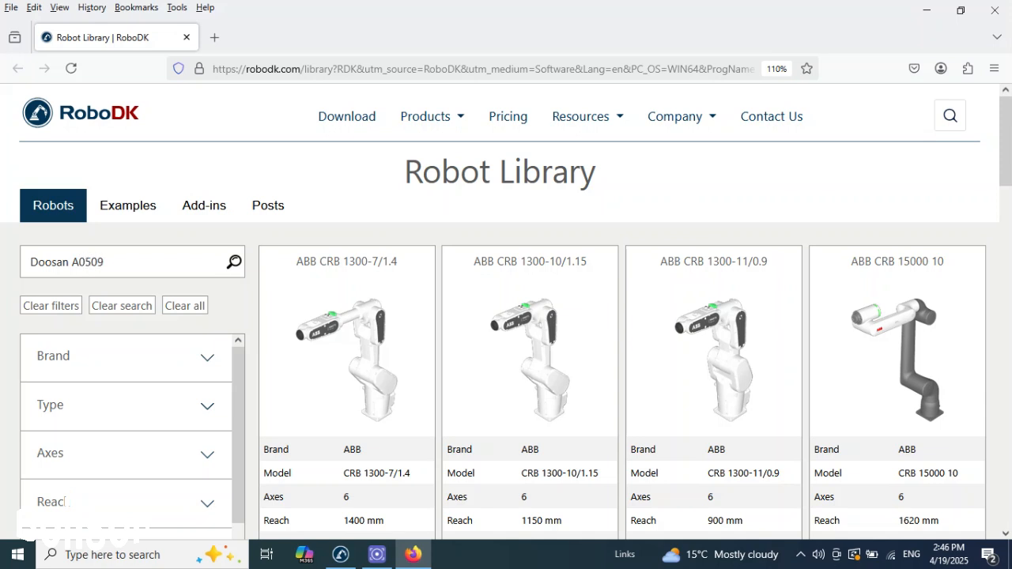
{"action": "left_click", "coordinate": [234, 262]}
Step: Download the Doosan Robotics A0509 White robot and open the downloaded file in the station
{"action": "mouse_move", "coordinate": [389, 420]}
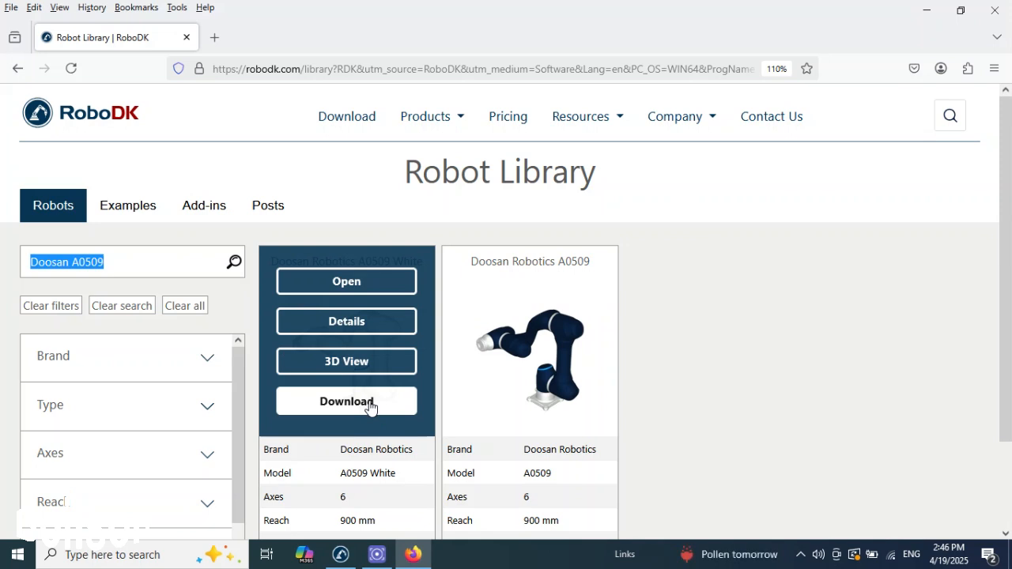
{"action": "scroll", "coordinate": [1006, 235], "scroll_direction": "down", "scroll_amount": 2}
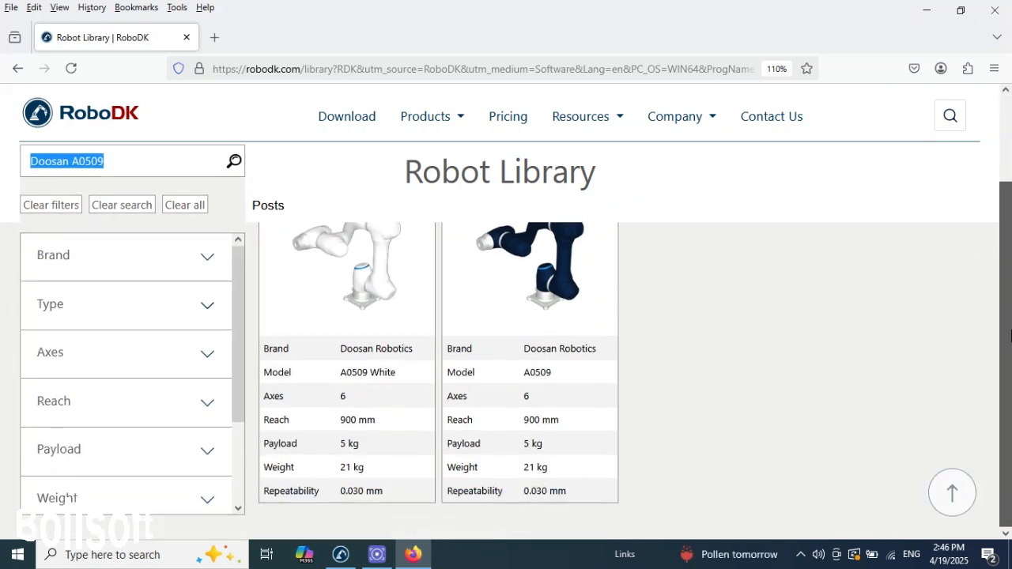
{"action": "mouse_move", "coordinate": [369, 308]}
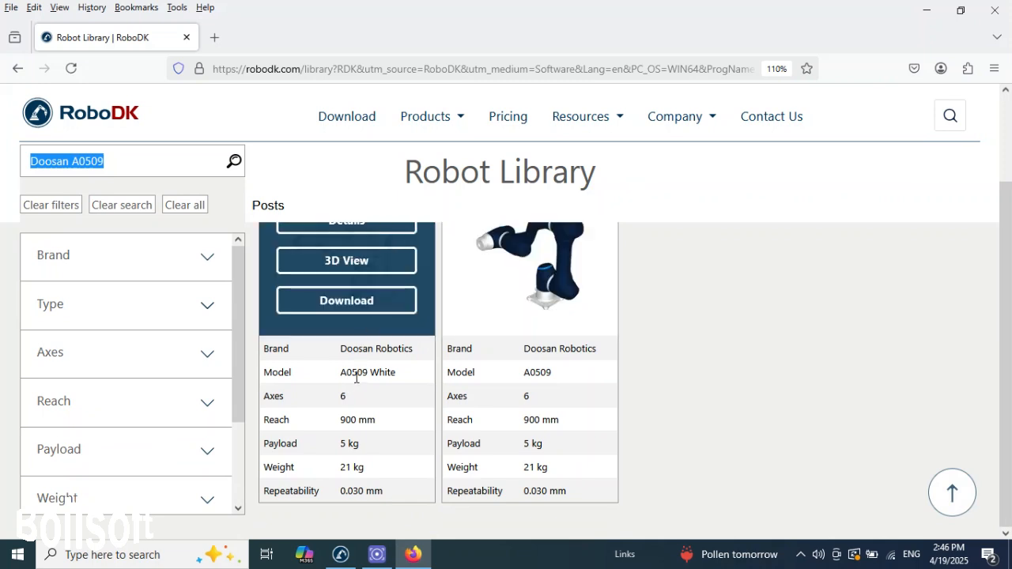
{"action": "left_click", "coordinate": [377, 306]}
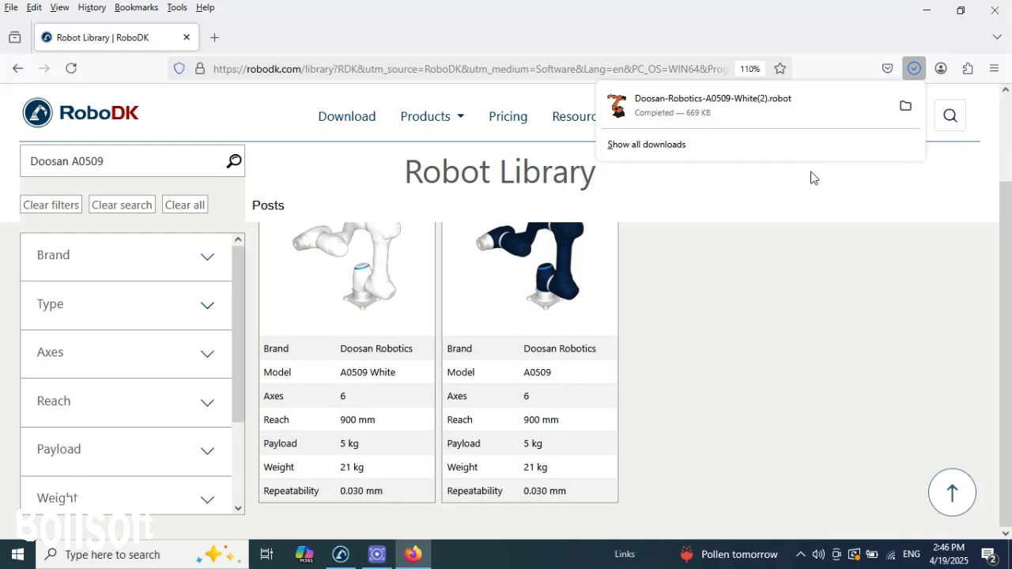
{"action": "left_click", "coordinate": [735, 122]}
{"action": "left_click", "coordinate": [739, 123]}
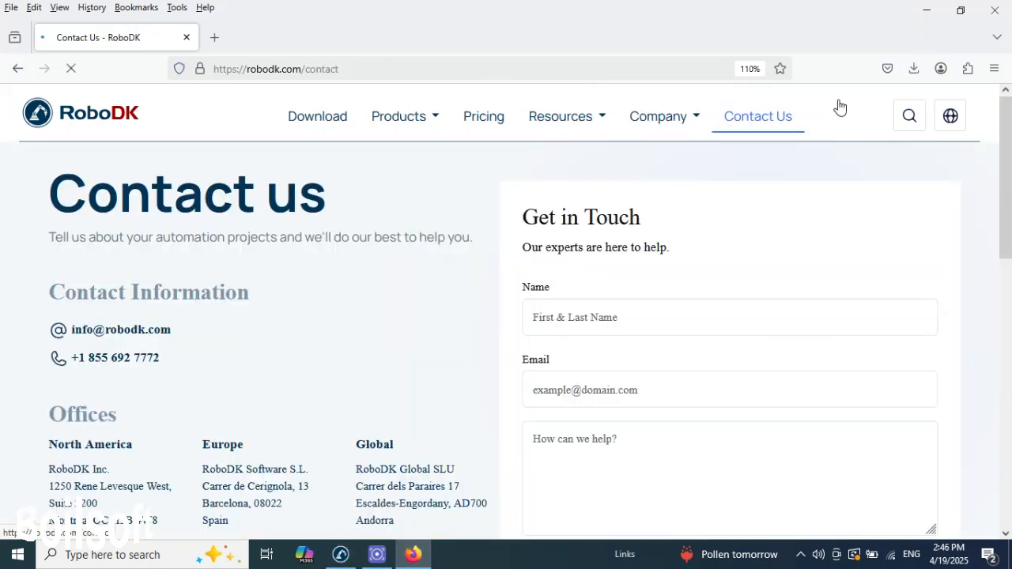
Step: Return to RoboDK, maximize its window and examine the imported Doosan arm from the side
{"action": "left_click", "coordinate": [341, 557]}
{"action": "double_click", "coordinate": [459, 17]}
{"action": "scroll", "coordinate": [628, 317], "scroll_direction": "down", "scroll_amount": 5}
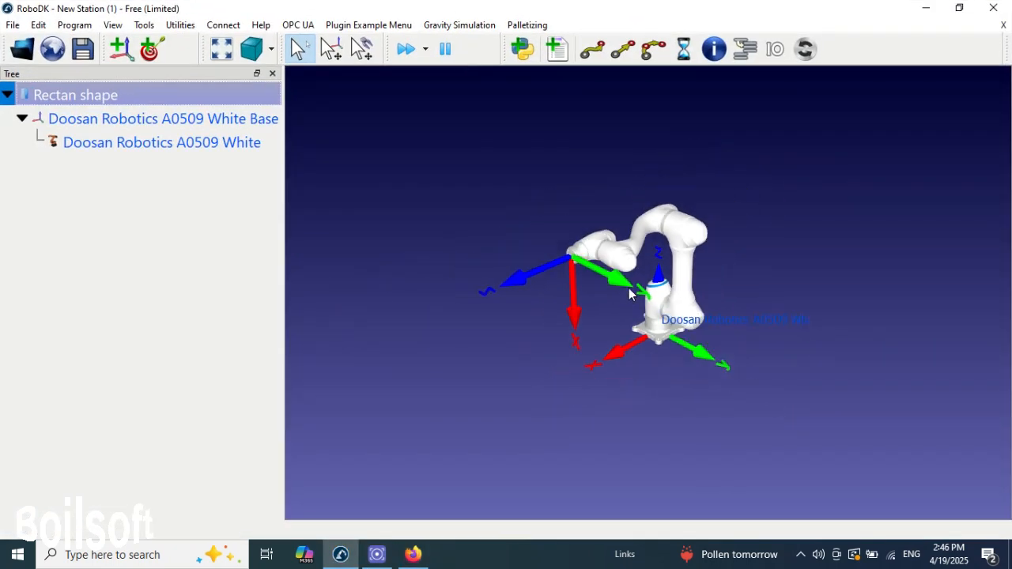
{"action": "left_click_drag", "start_coordinate": [668, 274], "coordinate": [430, 281]}
{"action": "left_click_drag", "start_coordinate": [642, 285], "coordinate": [682, 279]}
{"action": "left_click", "coordinate": [529, 288]}
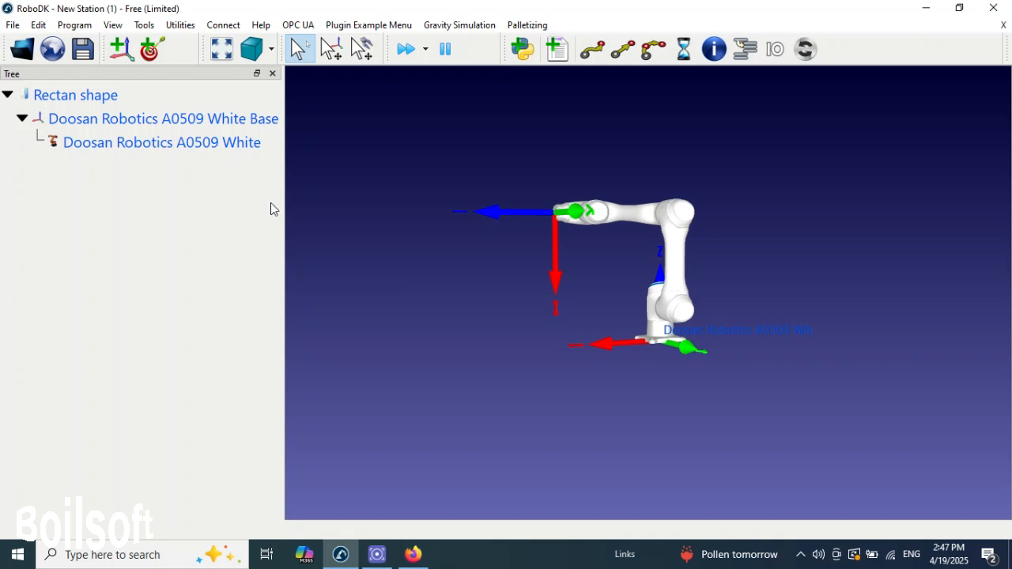
Step: Open the online library again and search it for "spintech spindel"
{"action": "left_click", "coordinate": [60, 49]}
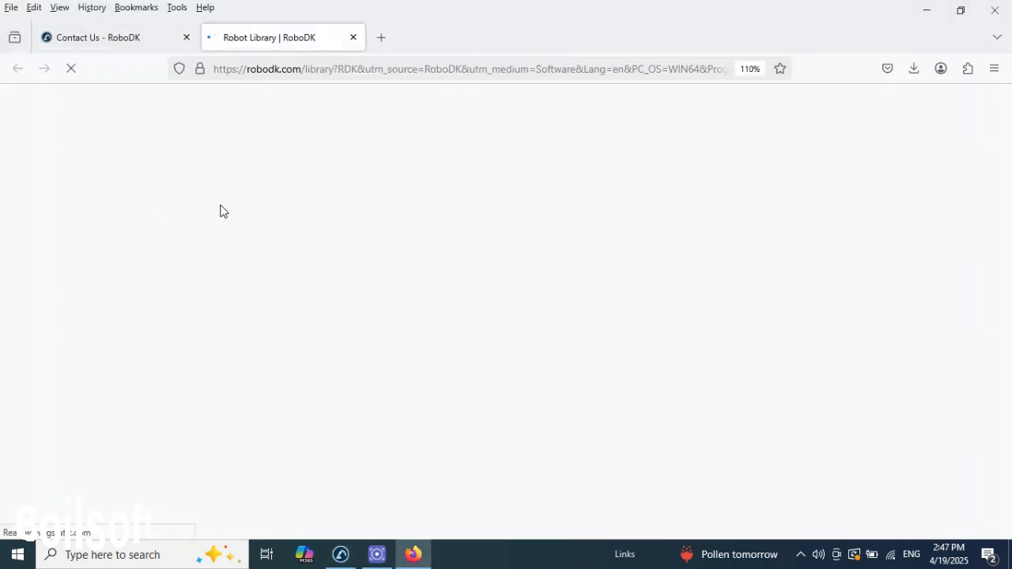
{"action": "type", "text": "spintech spindel"}
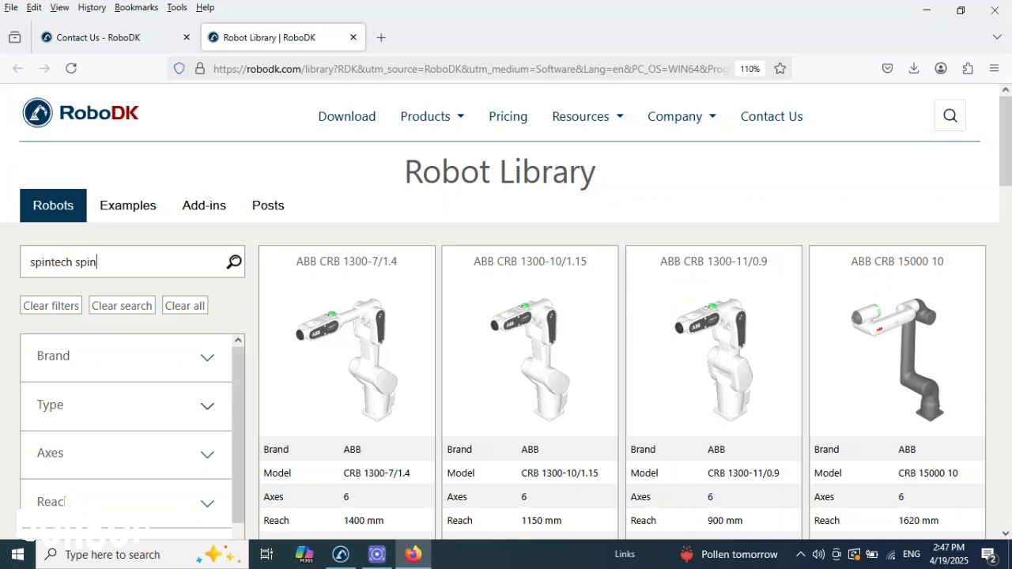
{"action": "left_click", "coordinate": [234, 262]}
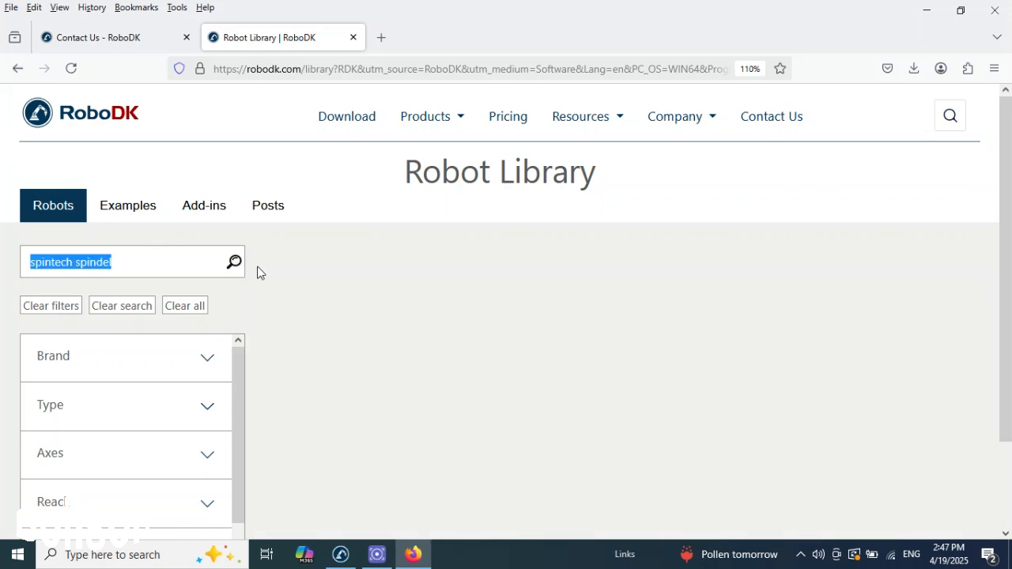
Step: Shorten the library search term to "spintech" and run the search again
{"action": "left_click", "coordinate": [135, 262]}
{"action": "key", "text": "BackSpace"}
{"action": "key", "text": "BackSpace"}
{"action": "key", "text": "BackSpace"}
{"action": "key", "text": "BackSpace"}
{"action": "key", "text": "BackSpace"}
{"action": "key", "text": "BackSpace"}
{"action": "key", "text": "BackSpace"}
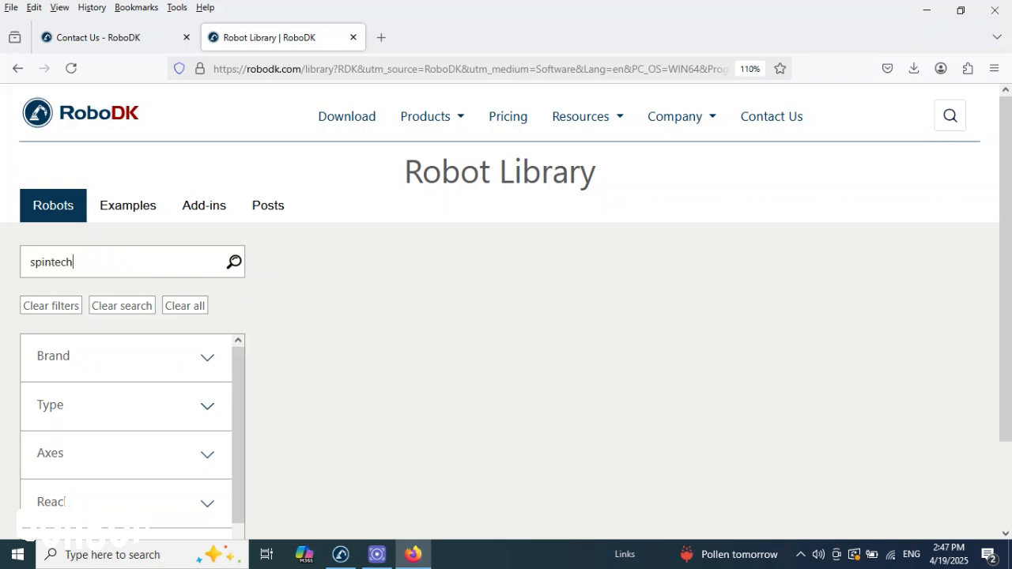
{"action": "key", "text": "Return"}
Step: Download the Spintech Spindle tool and open the downloaded file in the station
{"action": "mouse_move", "coordinate": [335, 443]}
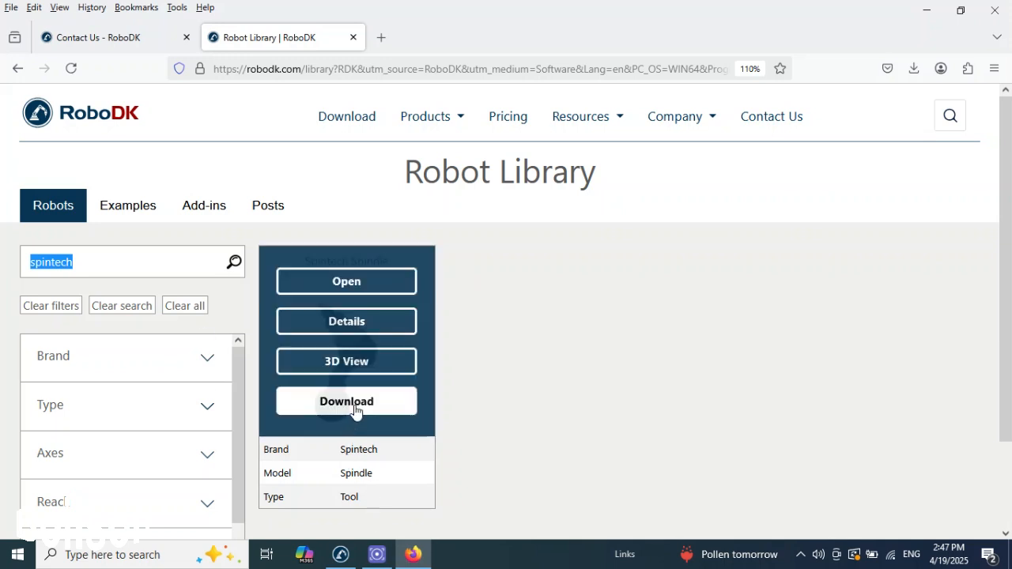
{"action": "left_click_drag", "start_coordinate": [1004, 237], "coordinate": [986, 323]}
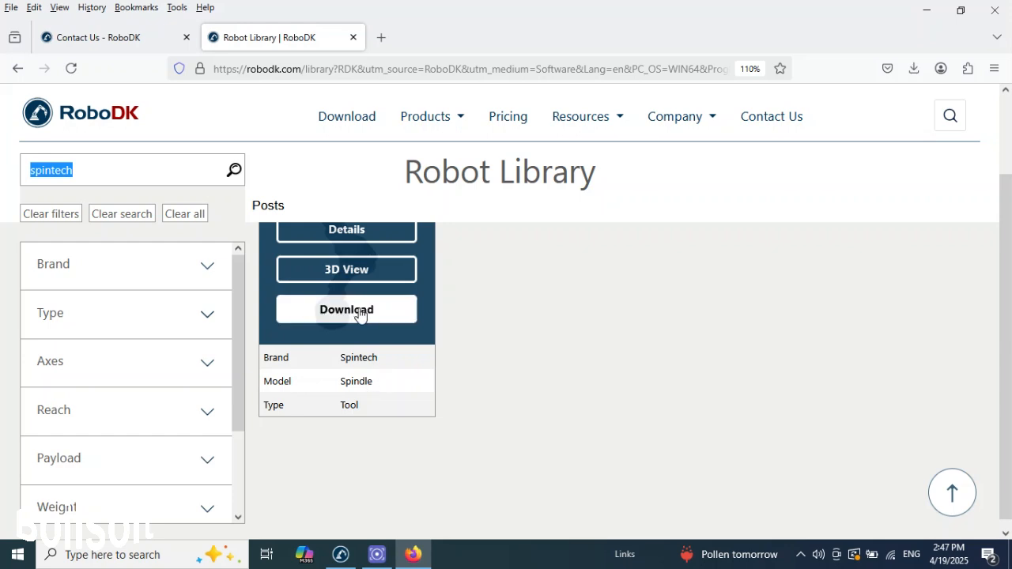
{"action": "scroll", "coordinate": [360, 314], "scroll_direction": "up", "scroll_amount": 1}
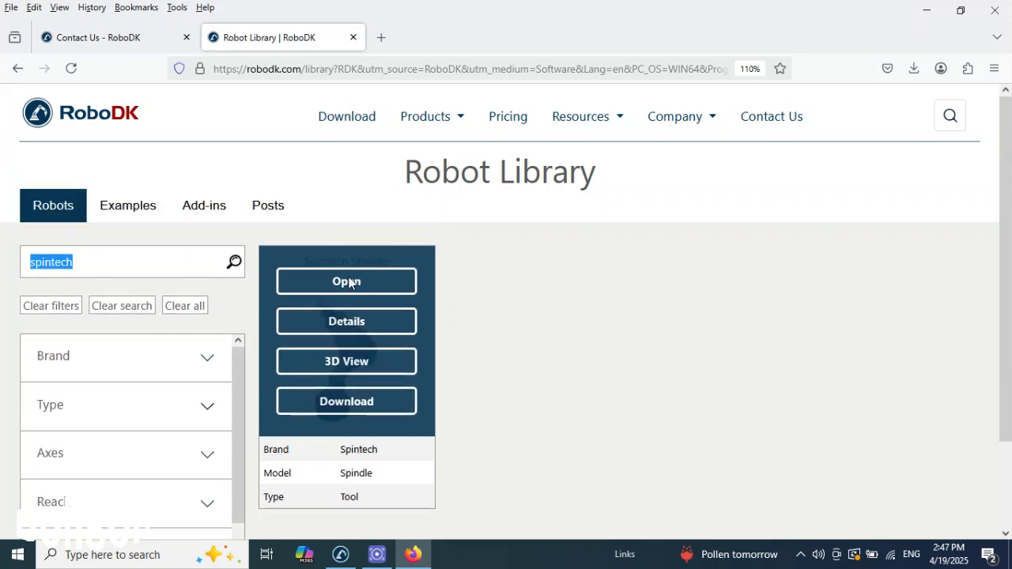
{"action": "double_click", "coordinate": [364, 404]}
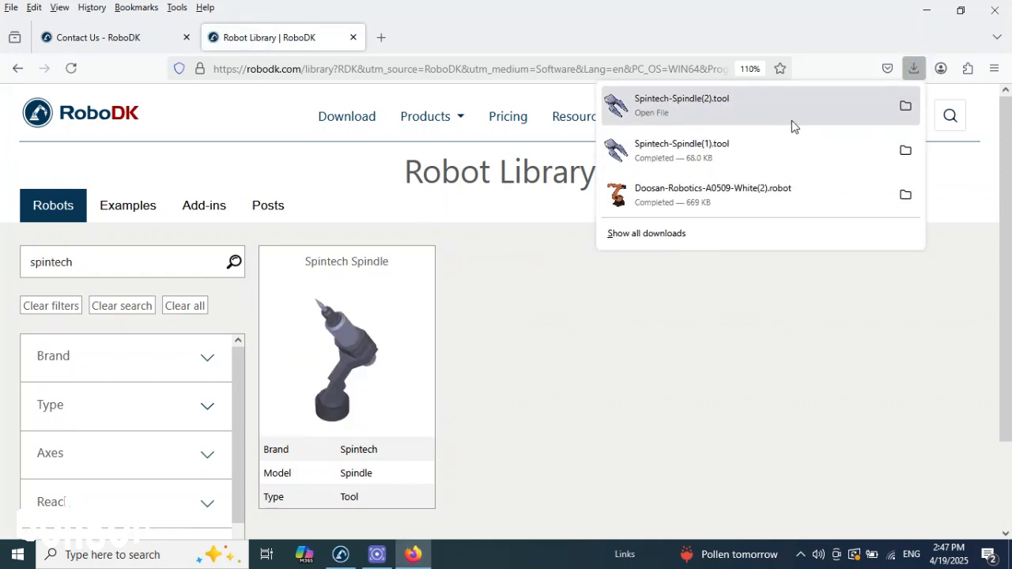
{"action": "left_click", "coordinate": [763, 116]}
{"action": "left_click", "coordinate": [762, 116]}
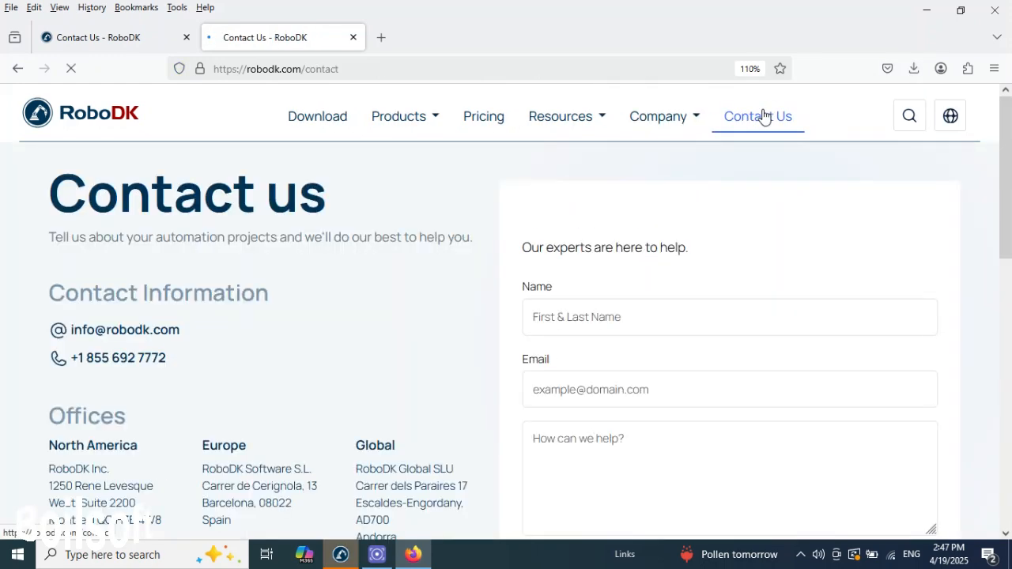
Step: Minimize the browser, maximize the RoboDK window and examine how the spindle is mounted on the robot flange
{"action": "left_click", "coordinate": [925, 12]}
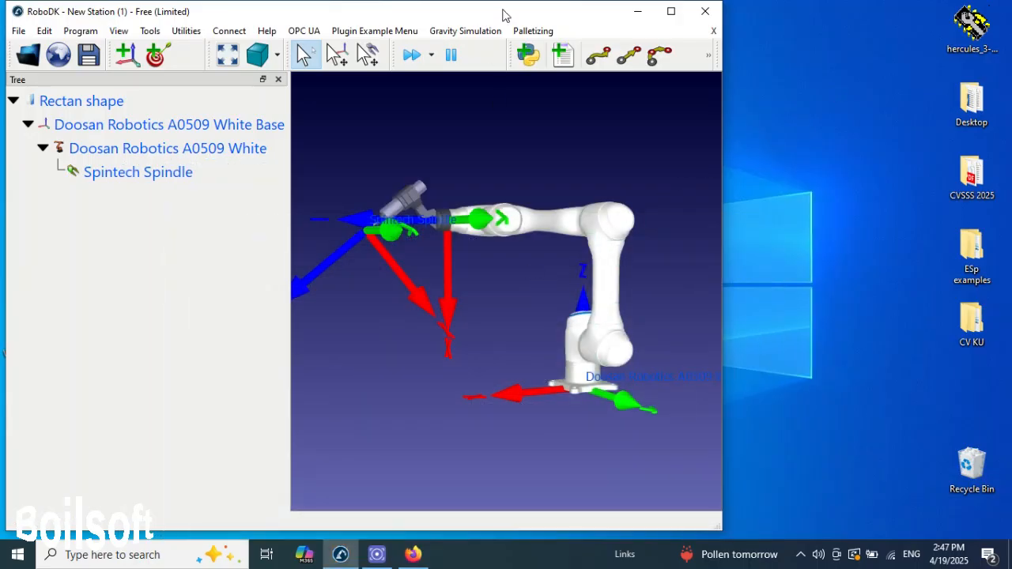
{"action": "double_click", "coordinate": [519, 15]}
{"action": "scroll", "coordinate": [710, 263], "scroll_direction": "up", "scroll_amount": 5}
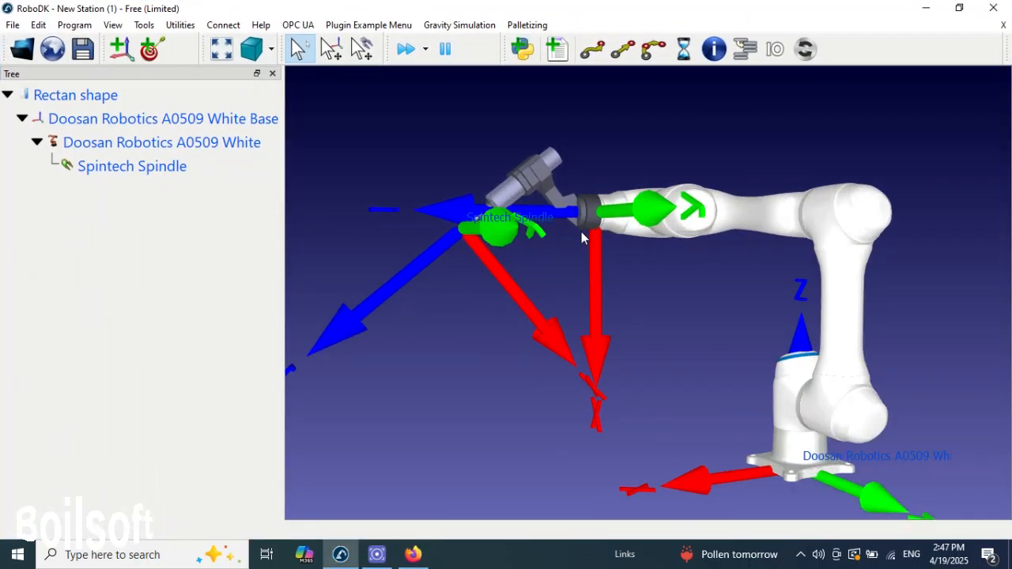
{"action": "left_click_drag", "start_coordinate": [709, 263], "coordinate": [595, 288]}
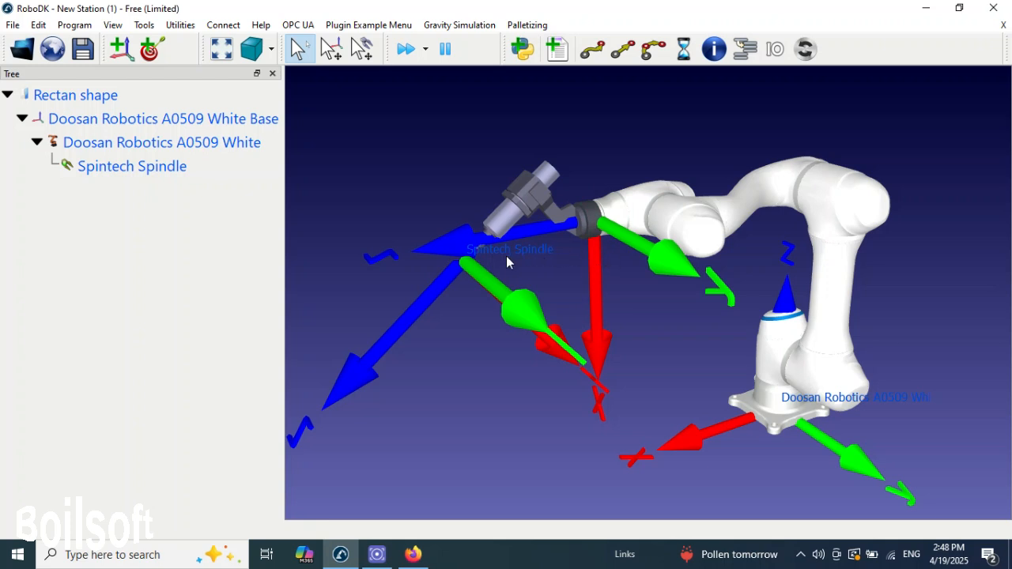
{"action": "left_click_drag", "start_coordinate": [569, 253], "coordinate": [568, 219]}
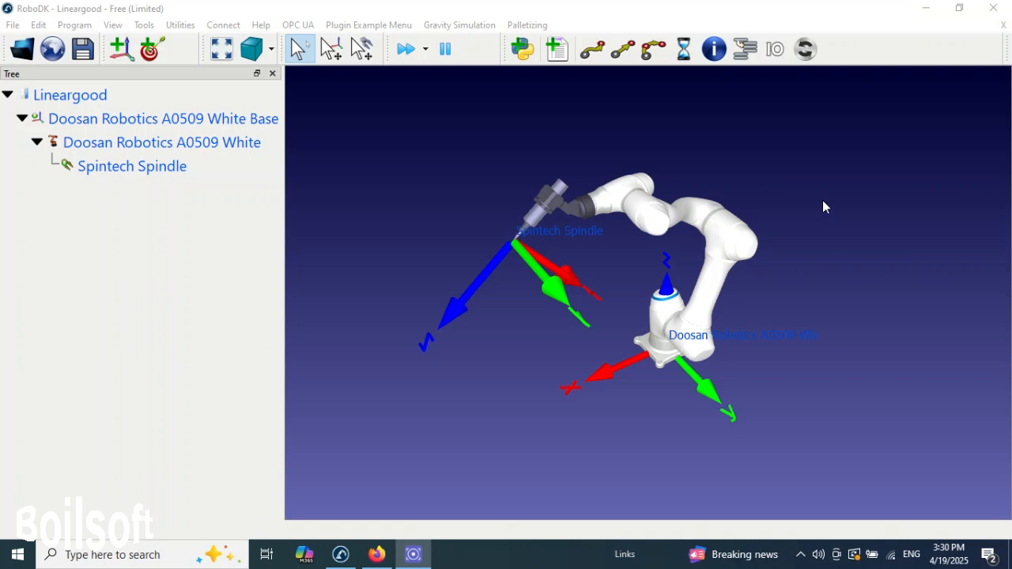
Step: Add a target at the robot's current position and rename it Home
{"action": "right_click_drag", "start_coordinate": [623, 249], "coordinate": [633, 226]}
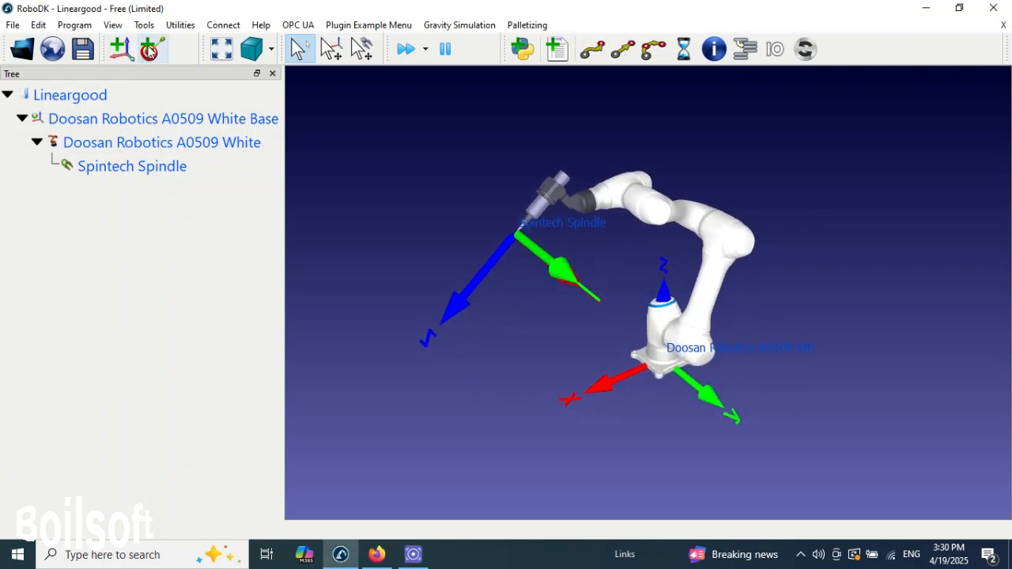
{"action": "left_click", "coordinate": [150, 49]}
{"action": "right_click", "coordinate": [111, 191]}
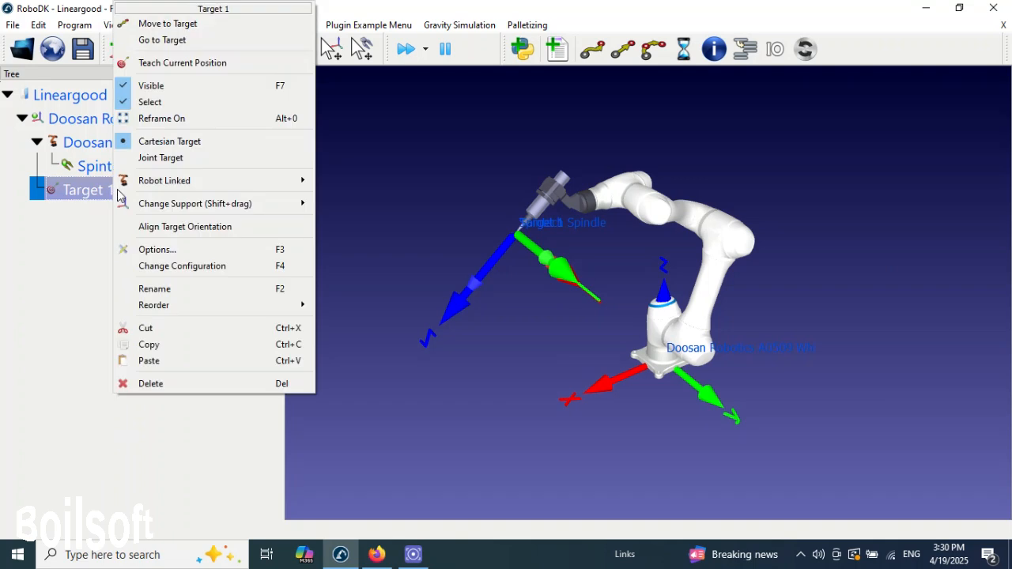
{"action": "left_click", "coordinate": [180, 291]}
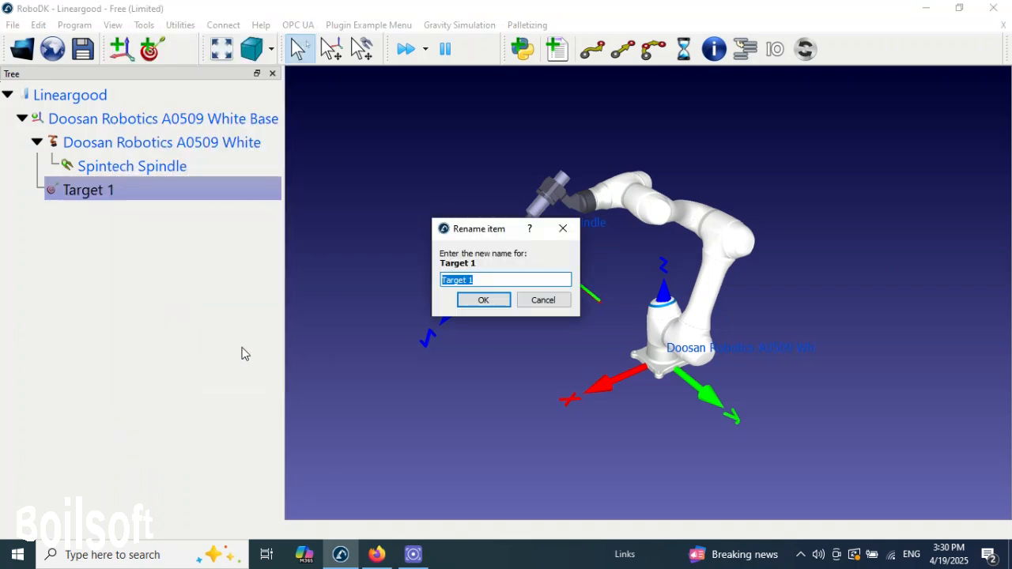
{"action": "type", "text": "Ho"}
{"action": "left_click", "coordinate": [506, 300]}
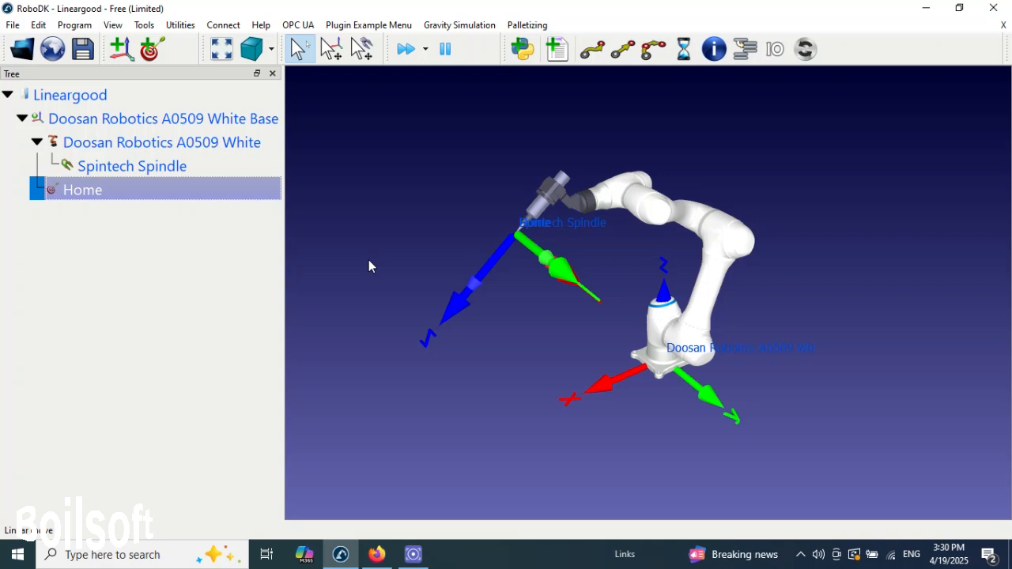
Step: Move the spindle tool forward along its blue Z axis, away from the Home target
{"action": "key", "text": "alt"}
{"action": "left_click_drag", "start_coordinate": [490, 268], "coordinate": [444, 325]}
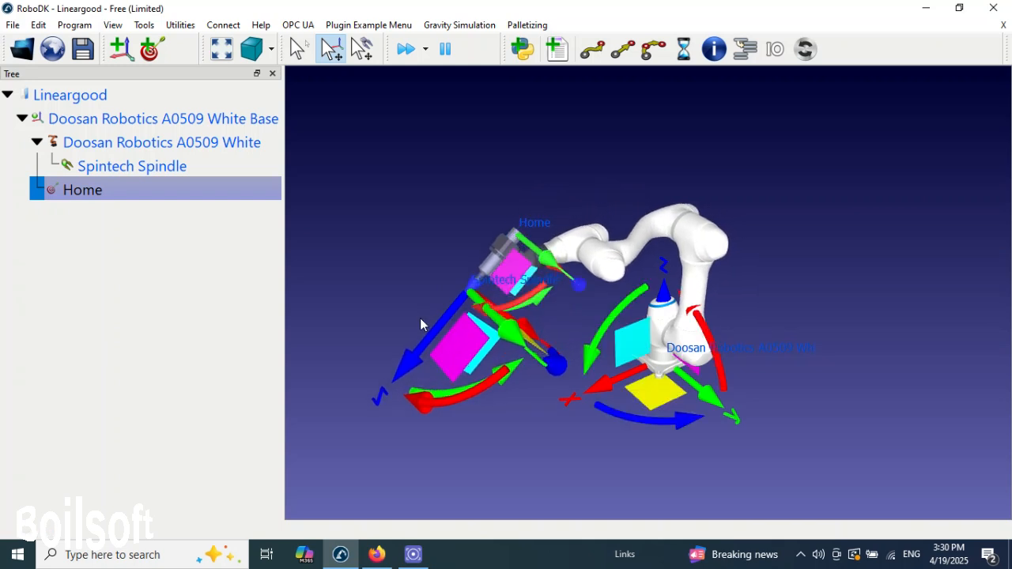
{"action": "key", "text": "Escape"}
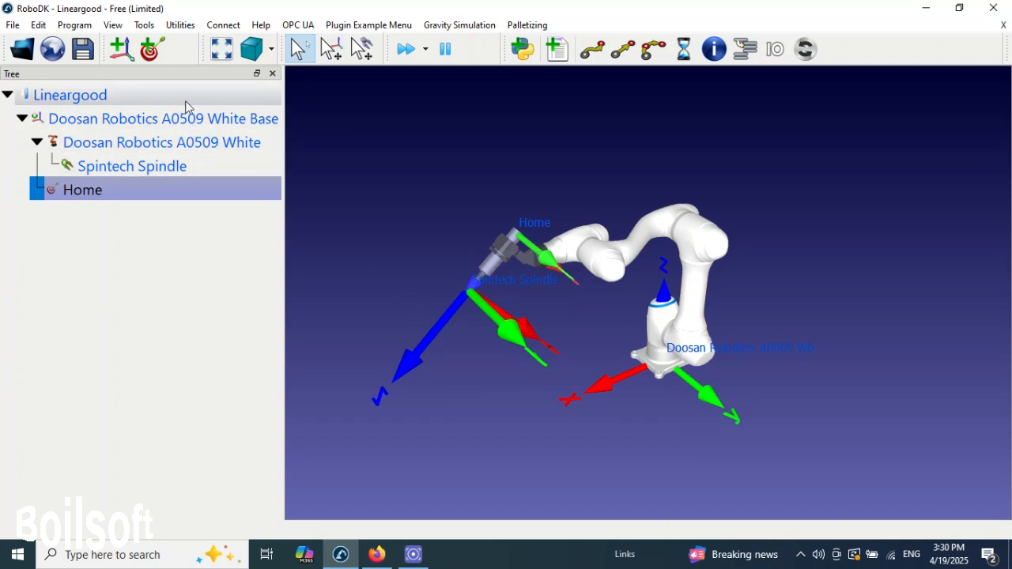
Step: Add a target at the new tool position and rename it L2
{"action": "left_click", "coordinate": [146, 52]}
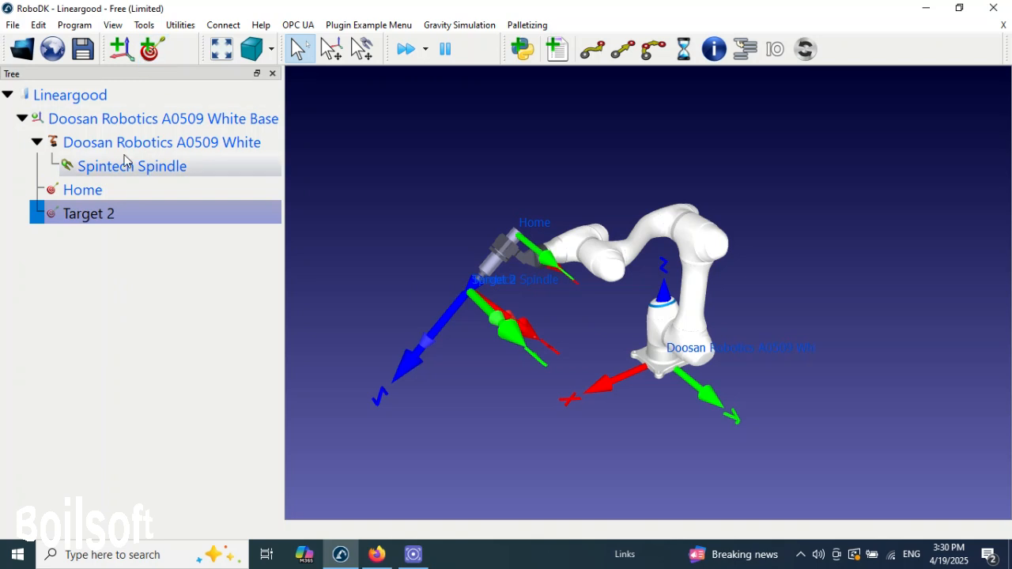
{"action": "right_click", "coordinate": [99, 219]}
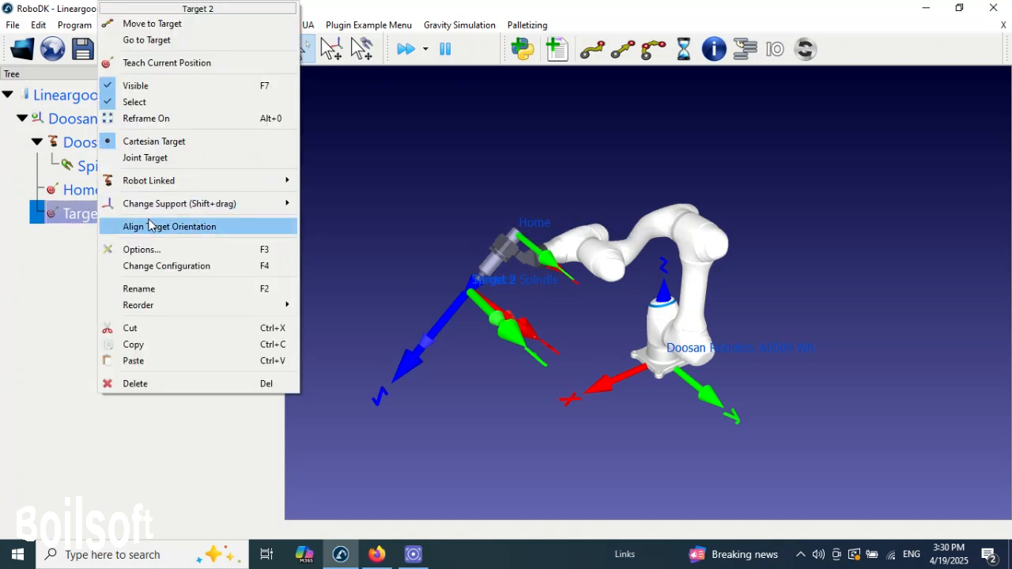
{"action": "left_click", "coordinate": [144, 292]}
{"action": "type", "text": "L2"}
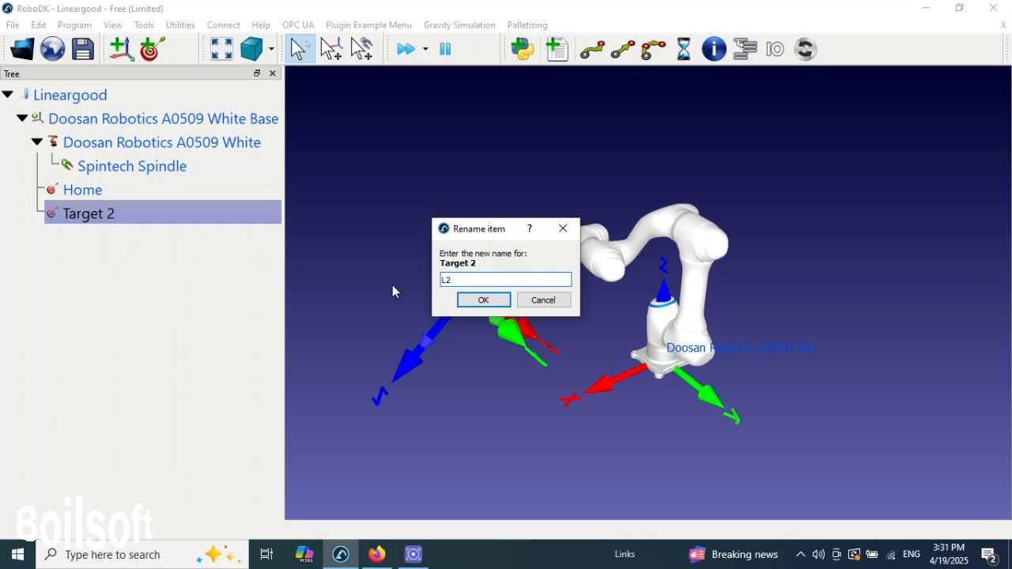
{"action": "left_click", "coordinate": [481, 301]}
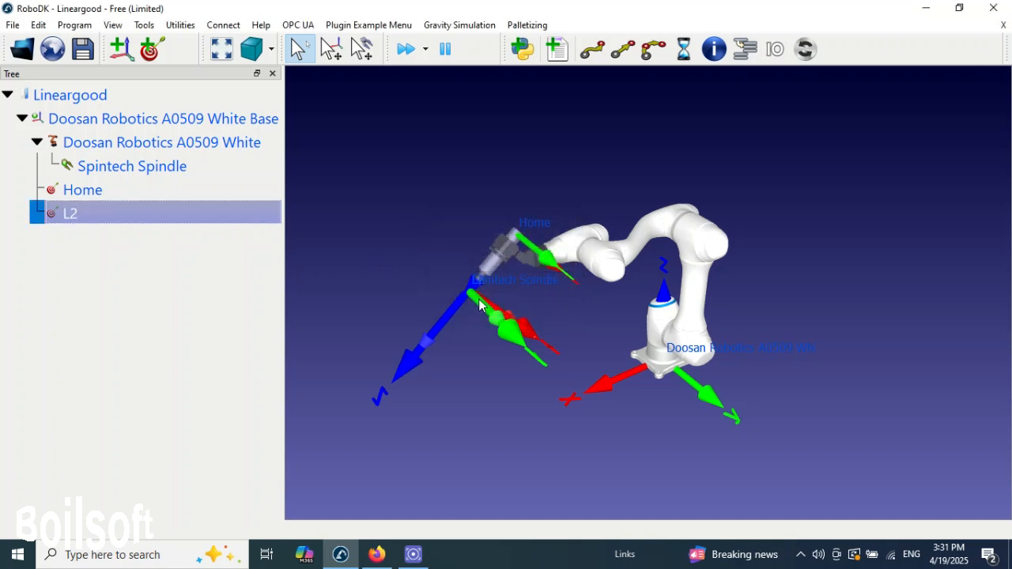
Step: Move the spindle tool along its green Y axis, away from the L2 target
{"action": "key", "text": "alt"}
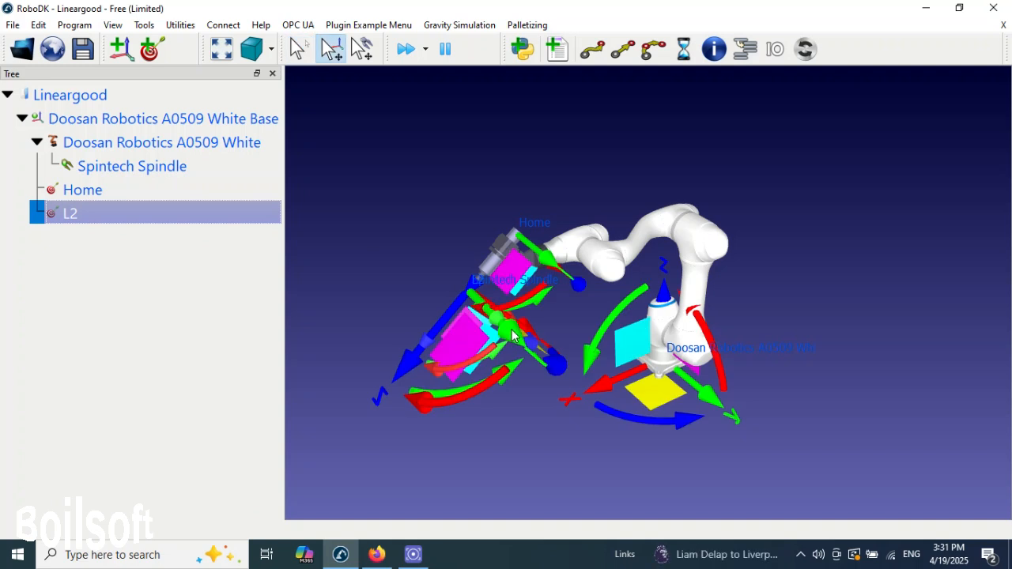
{"action": "left_click_drag", "start_coordinate": [511, 340], "coordinate": [576, 363], "text": "alt"}
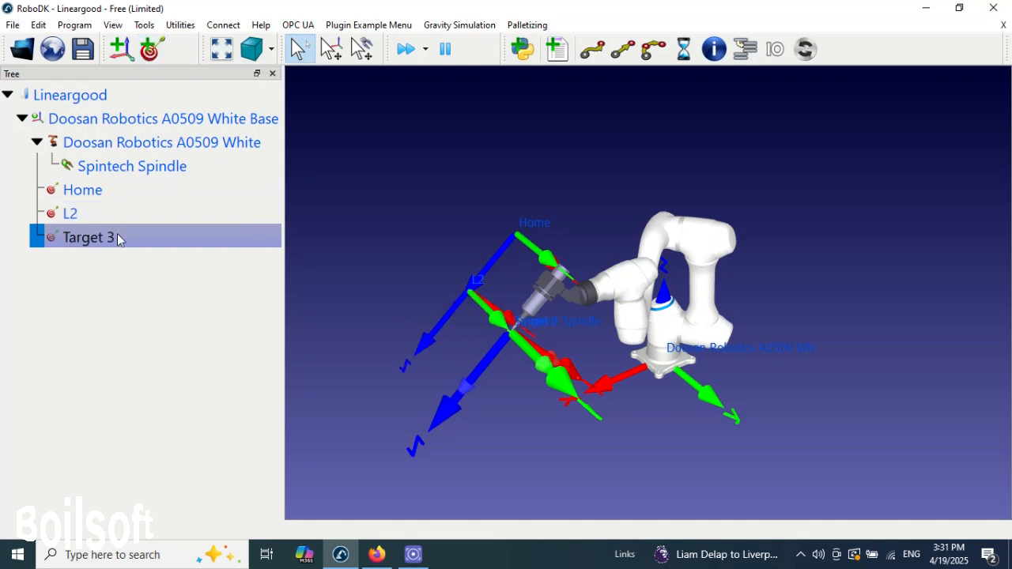
Step: Rename the newly added Target 3 as L3
{"action": "right_click", "coordinate": [118, 239]}
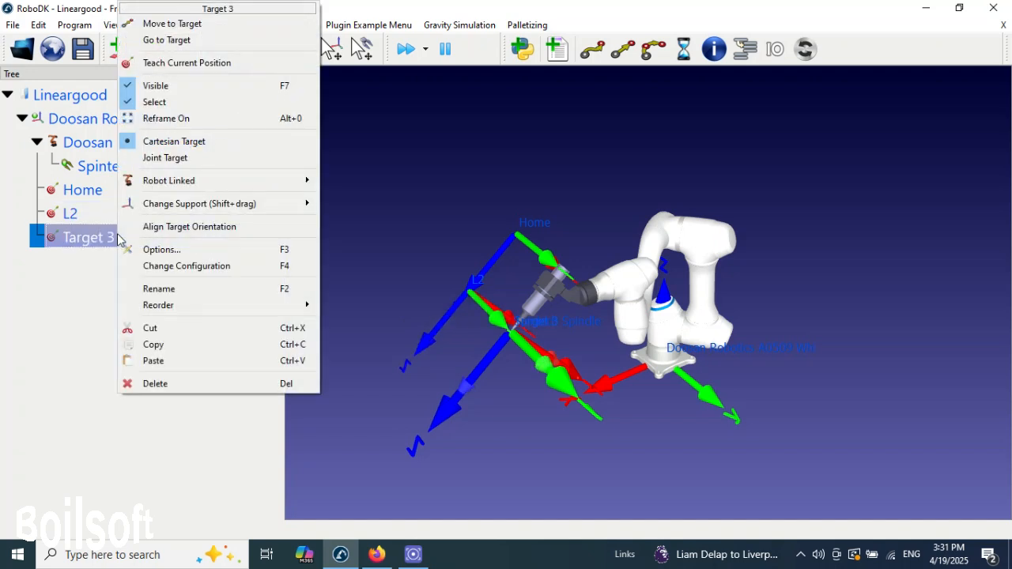
{"action": "left_click", "coordinate": [165, 290]}
{"action": "type", "text": "L3"}
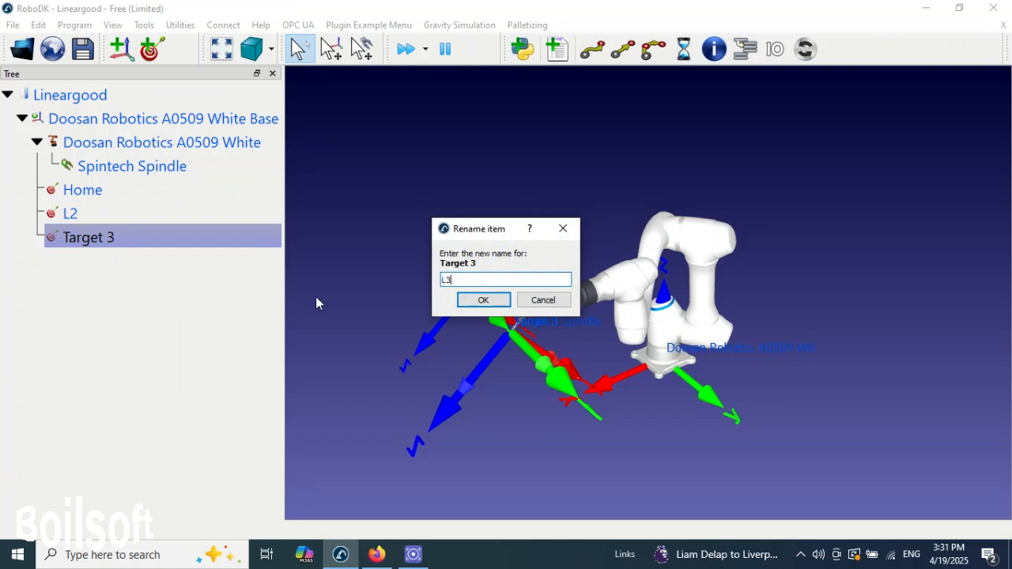
{"action": "left_click", "coordinate": [484, 301]}
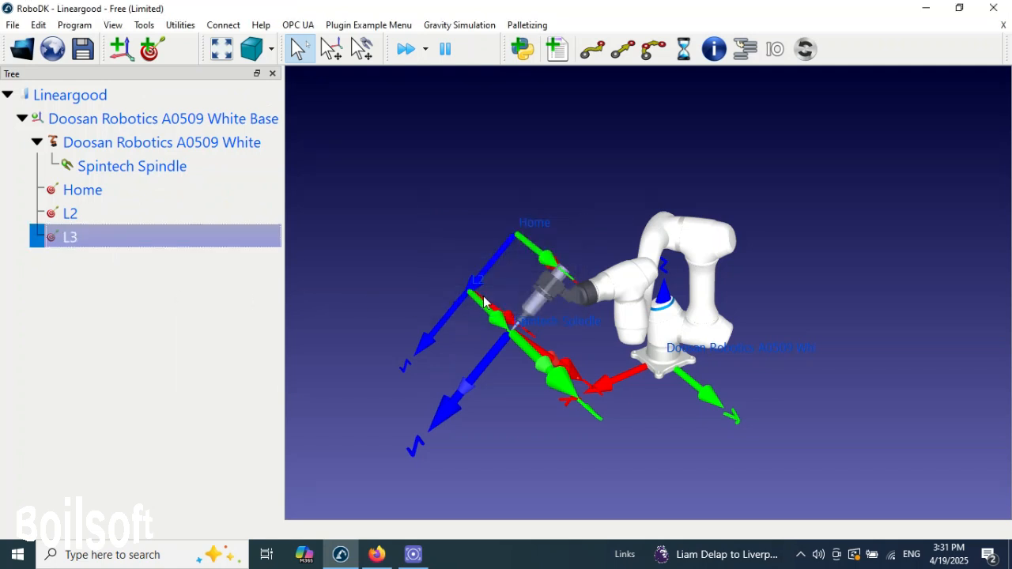
Step: Move the spindle tool back along its blue Z axis from L3 until it is level with the Home target
{"action": "key", "text": "alt"}
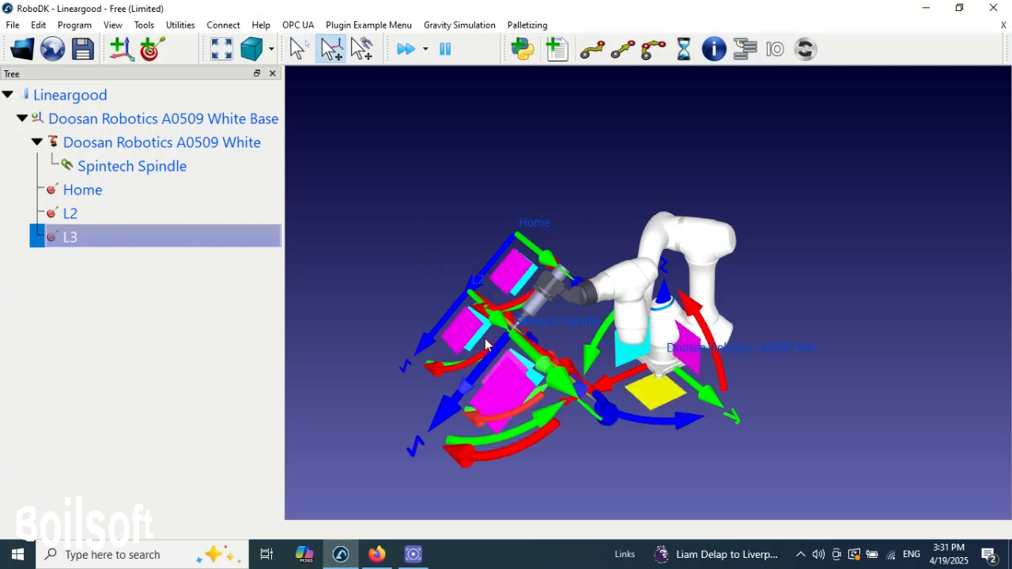
{"action": "left_click_drag", "start_coordinate": [451, 419], "coordinate": [485, 341], "text": "alt"}
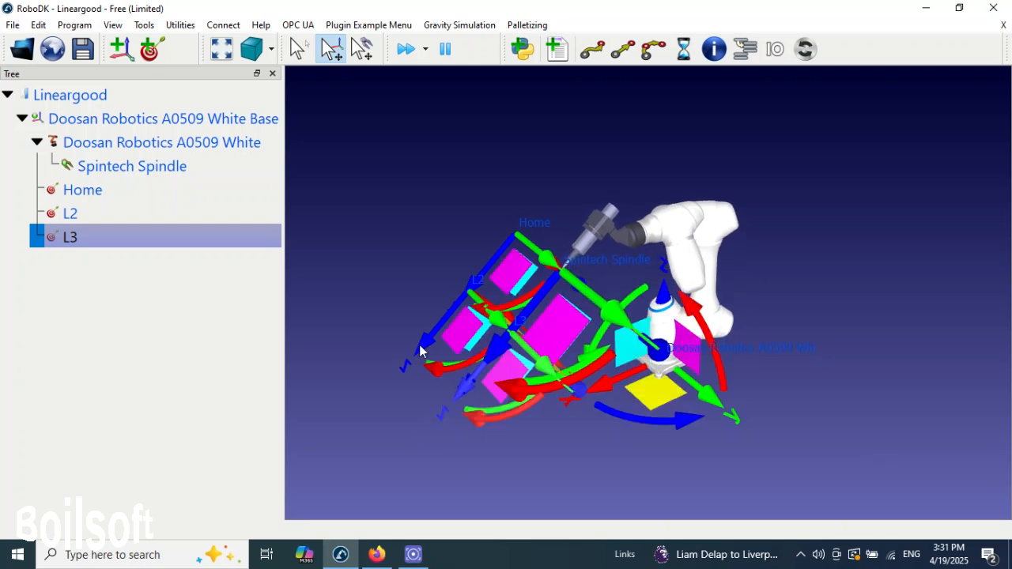
{"action": "key", "text": "Escape"}
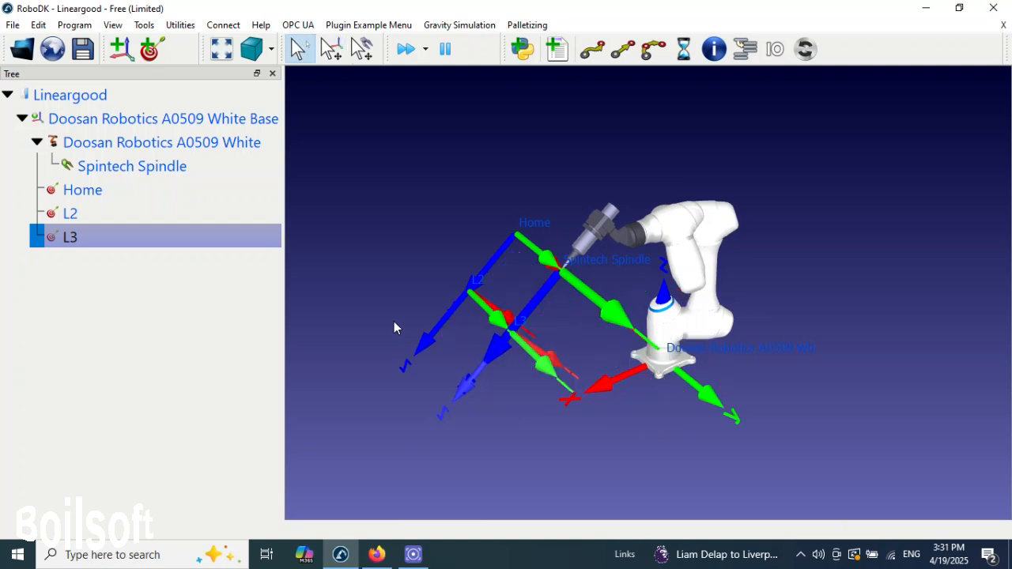
Step: Add a target at the retracted tool position and rename it L4
{"action": "left_click", "coordinate": [148, 50]}
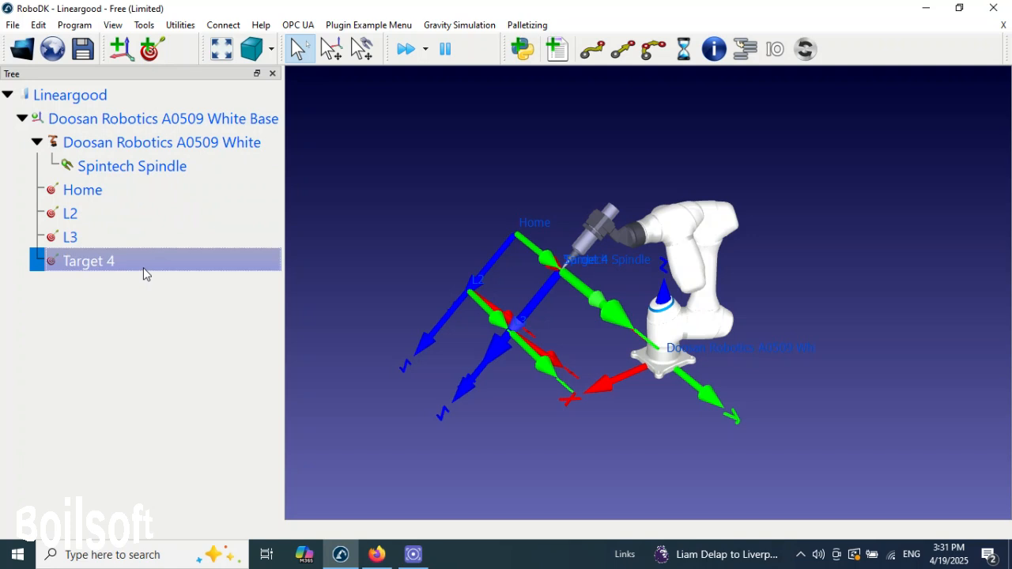
{"action": "right_click", "coordinate": [145, 274]}
{"action": "left_click", "coordinate": [185, 288]}
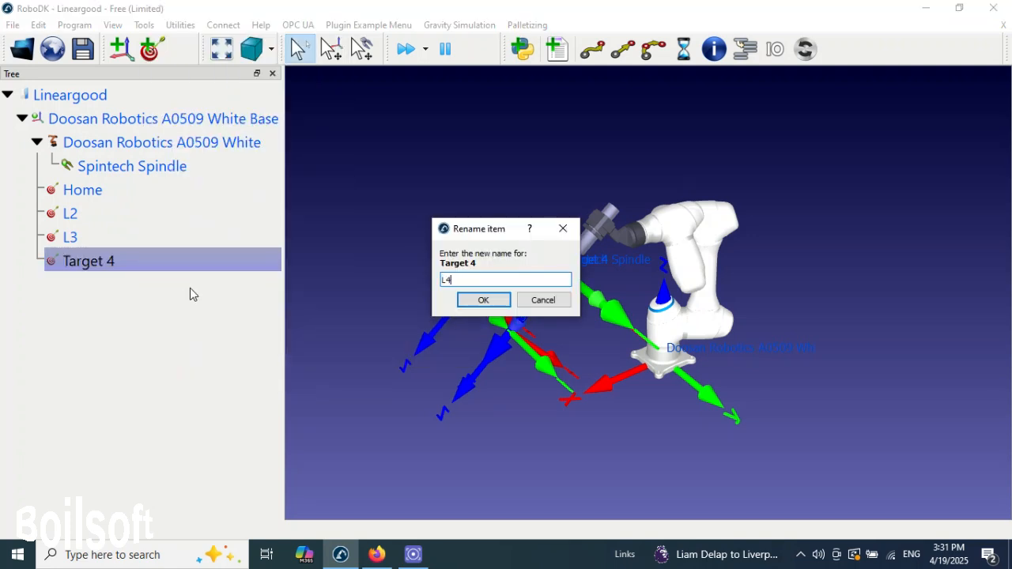
{"action": "left_click", "coordinate": [484, 301]}
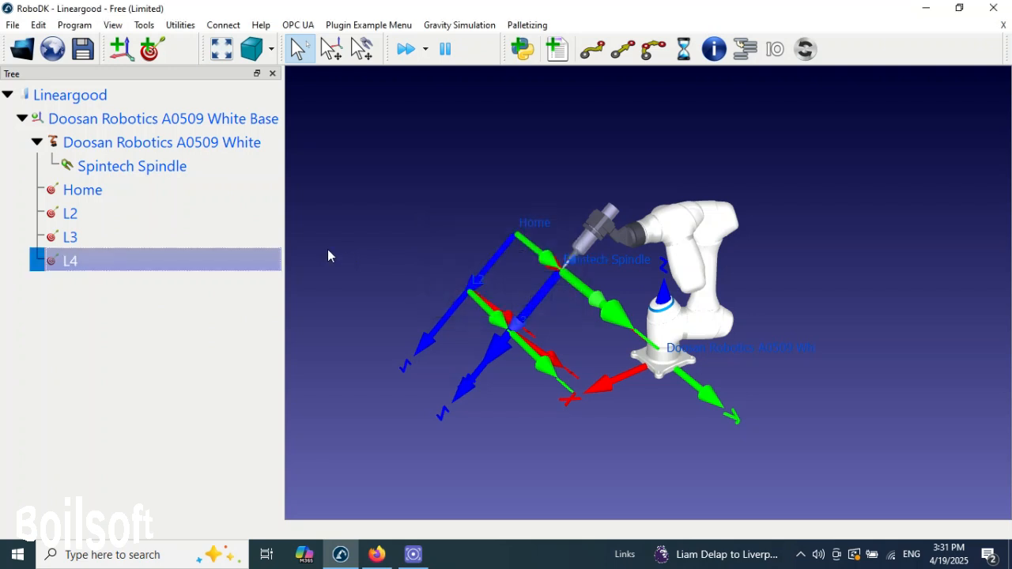
Step: Move the robot through the Home, L2, L3 and L4 targets in order to check each position
{"action": "double_click", "coordinate": [99, 194]}
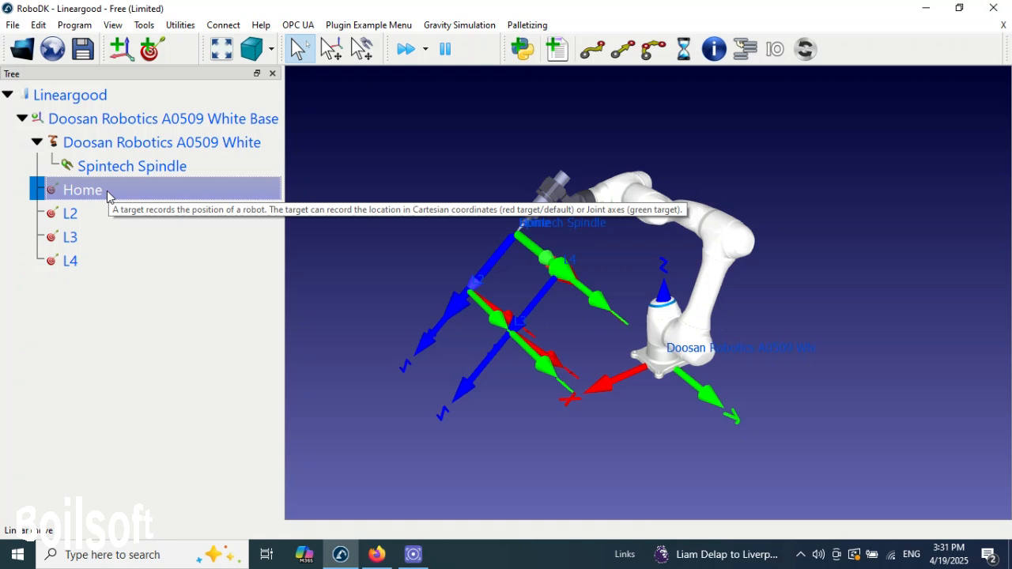
{"action": "double_click", "coordinate": [91, 214]}
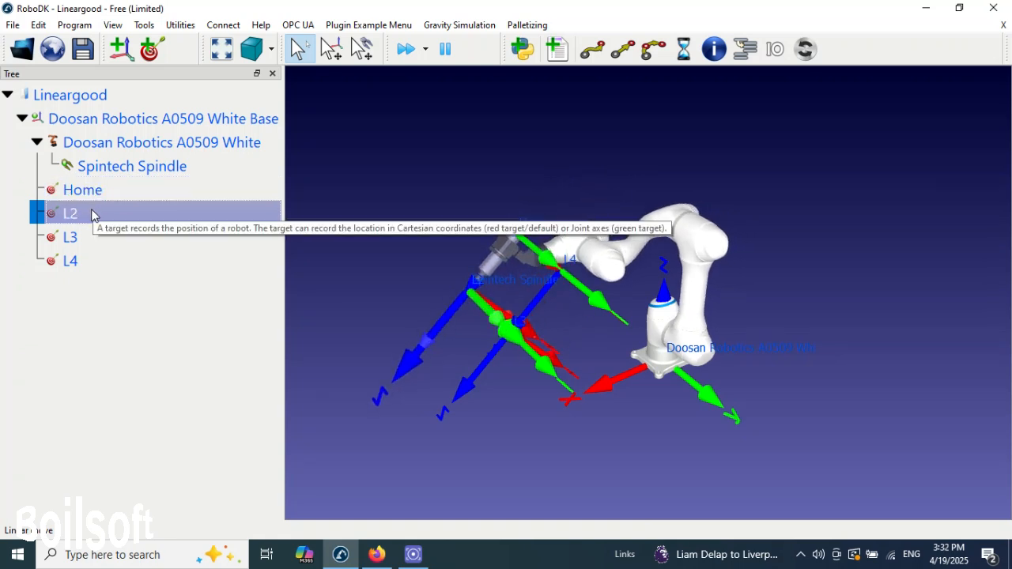
{"action": "double_click", "coordinate": [88, 238]}
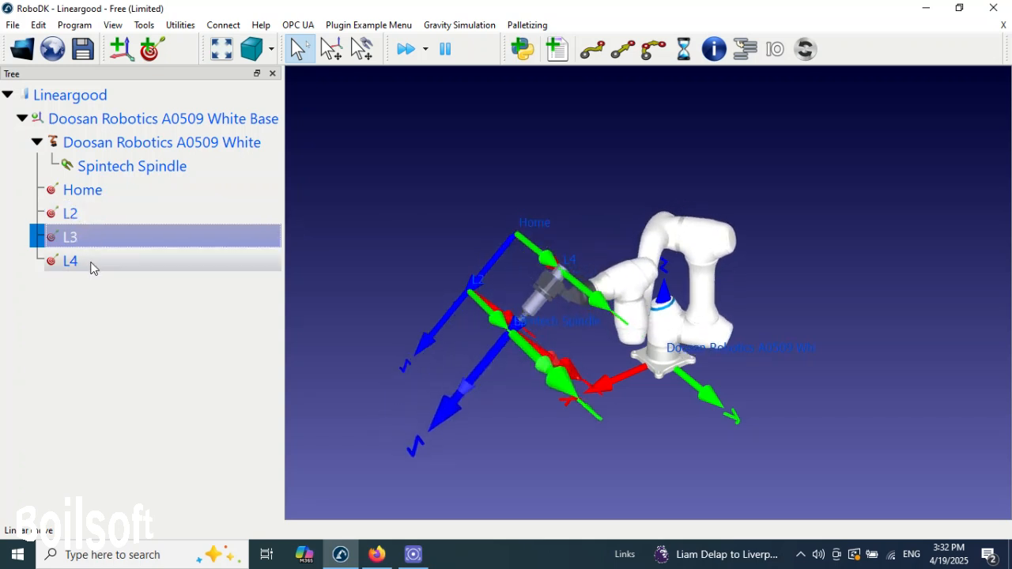
{"action": "double_click", "coordinate": [90, 264]}
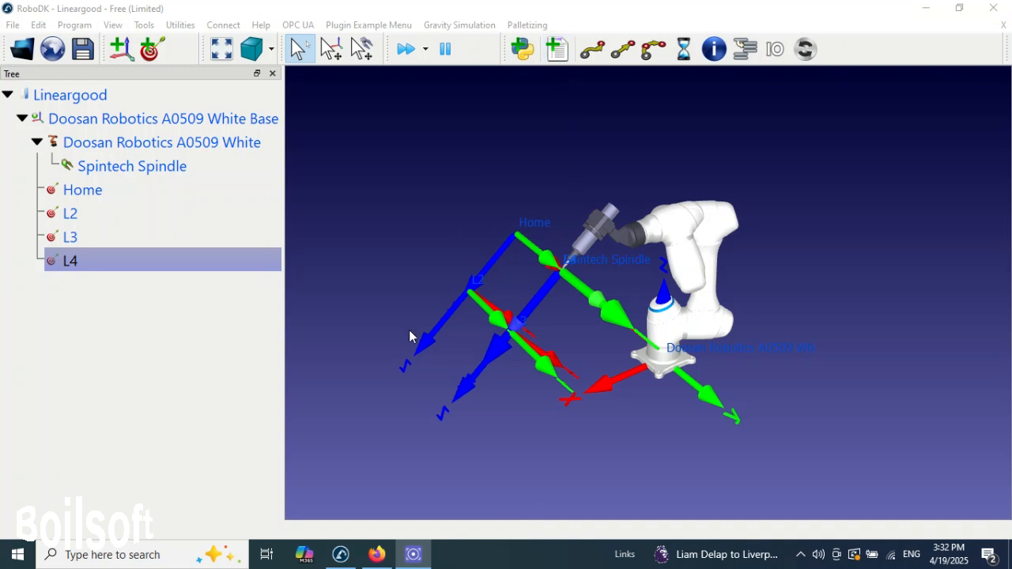
Step: Create a new robot program and delete its automatically added MoveJ (L4) instruction
{"action": "left_click", "coordinate": [561, 62]}
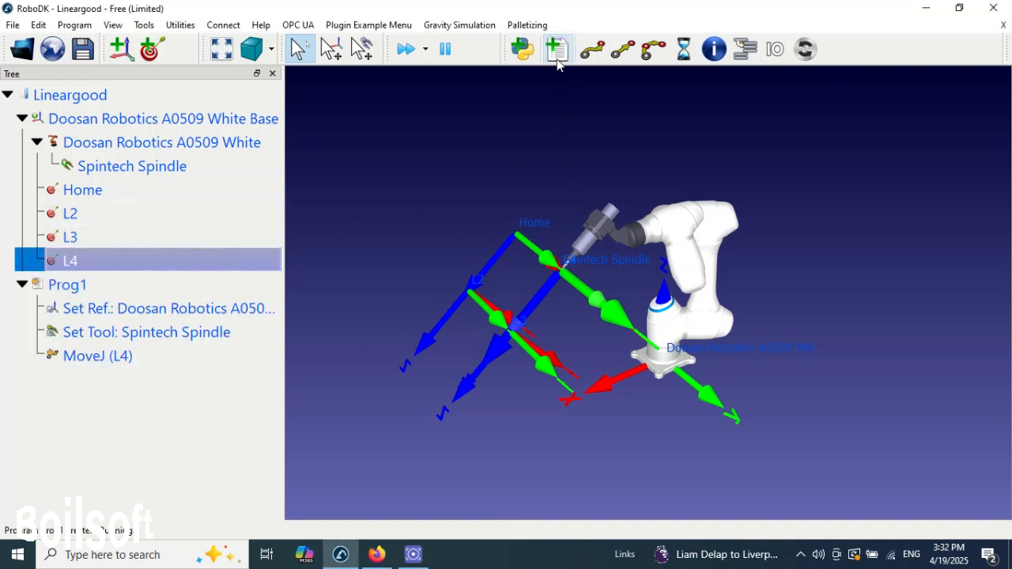
{"action": "left_click", "coordinate": [92, 286]}
{"action": "left_click", "coordinate": [117, 364]}
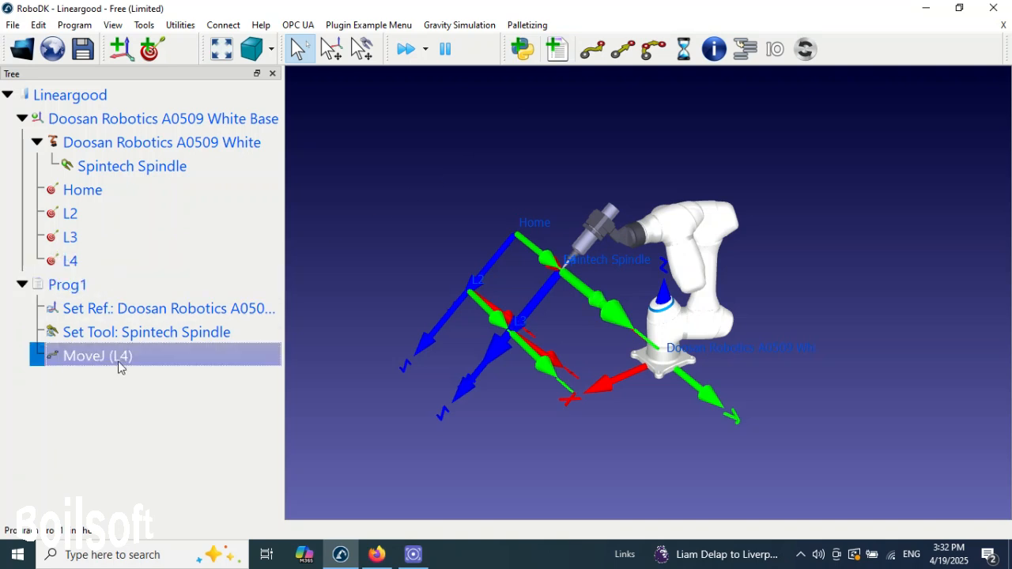
{"action": "right_click", "coordinate": [129, 360]}
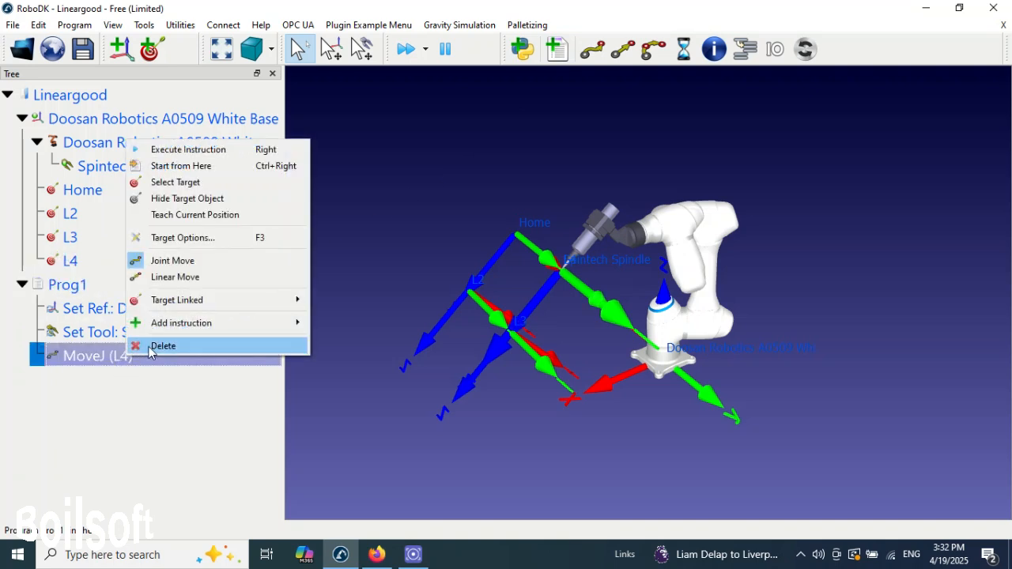
{"action": "left_click", "coordinate": [151, 348]}
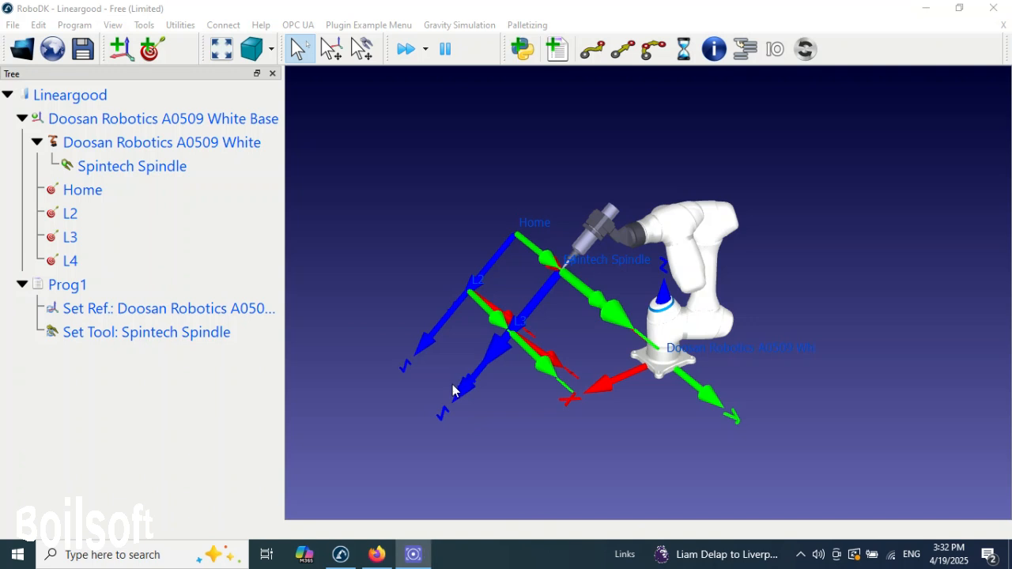
Step: Move the robot to Home, L2, L3 and L4 in turn, adding a linear move instruction to Prog1 for each target
{"action": "double_click", "coordinate": [113, 190]}
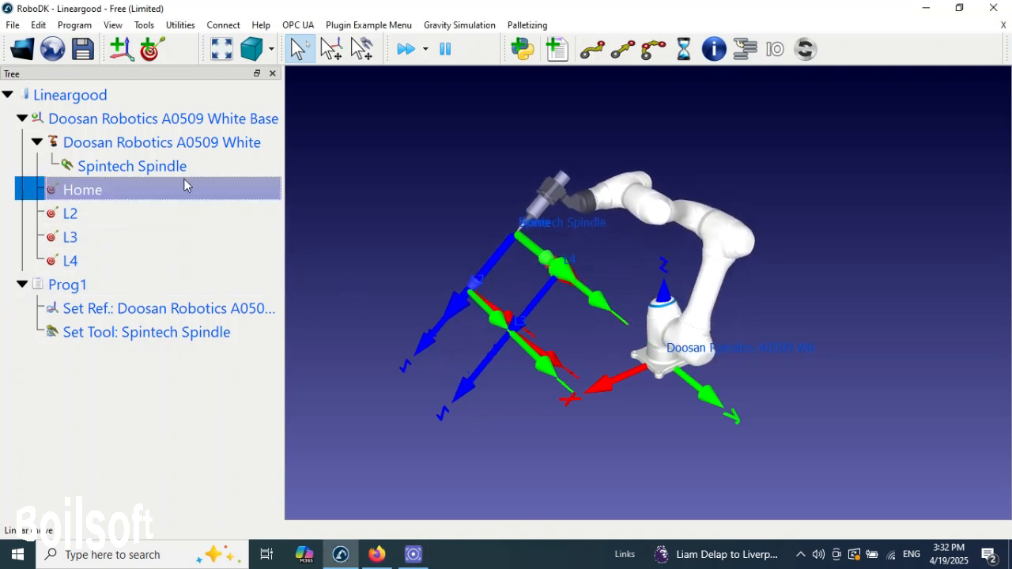
{"action": "left_click", "coordinate": [624, 51]}
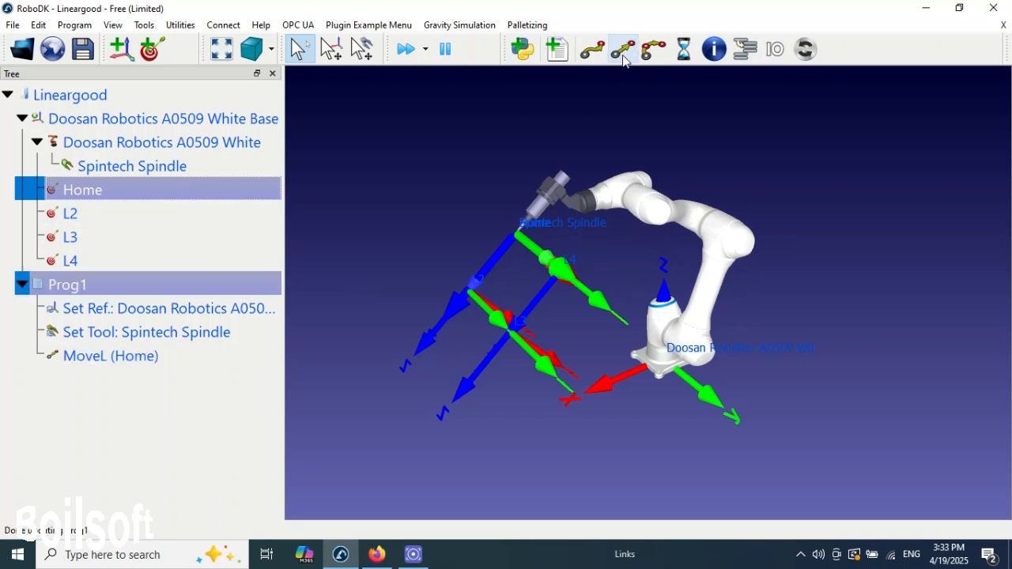
{"action": "double_click", "coordinate": [101, 211]}
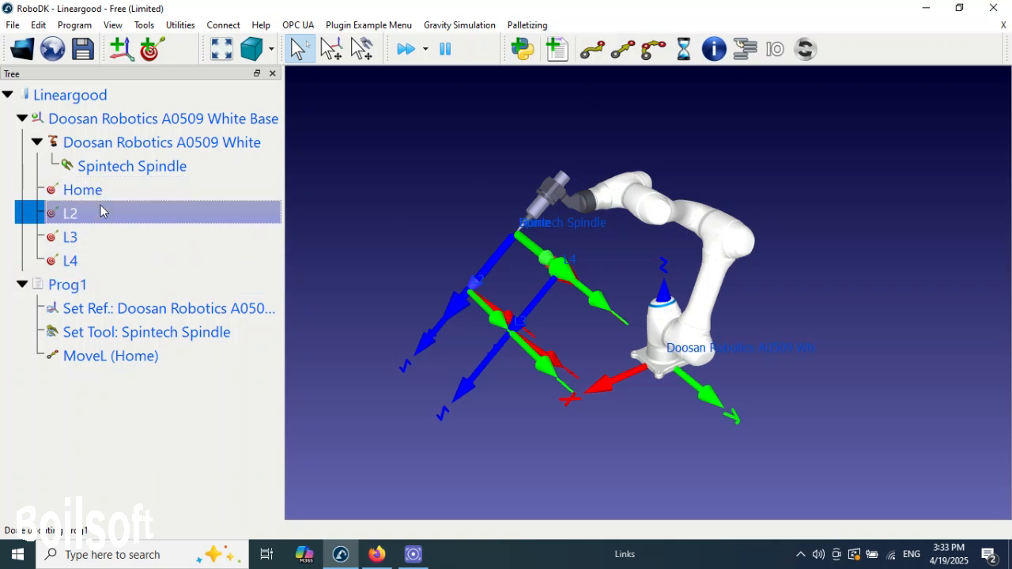
{"action": "left_click", "coordinate": [620, 59]}
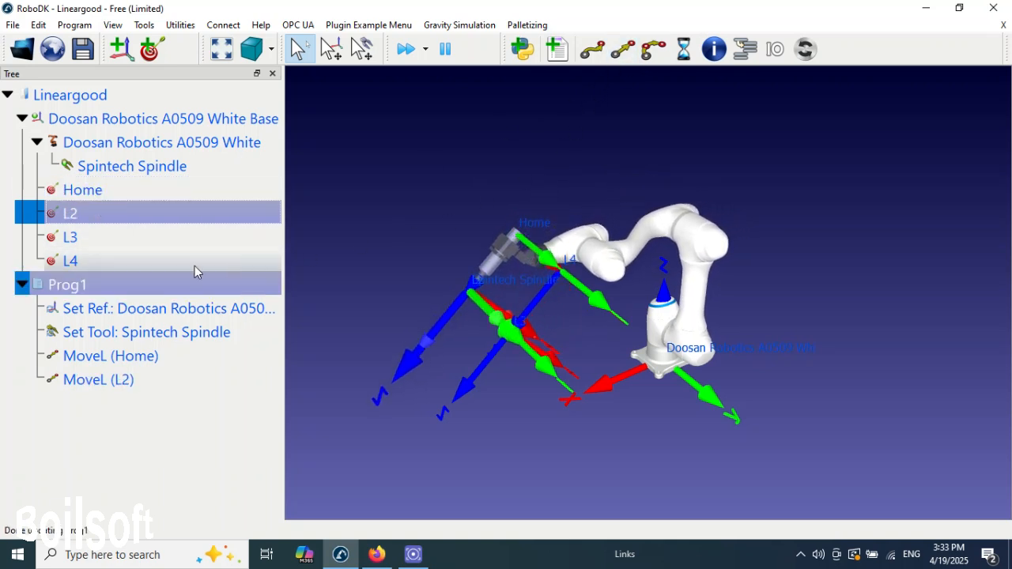
{"action": "double_click", "coordinate": [99, 239]}
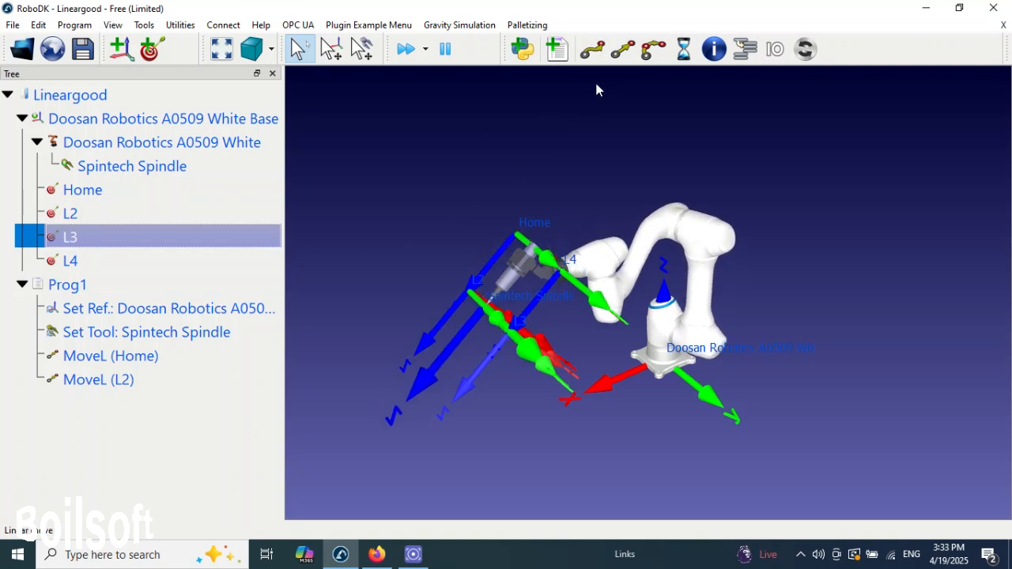
{"action": "left_click", "coordinate": [622, 52]}
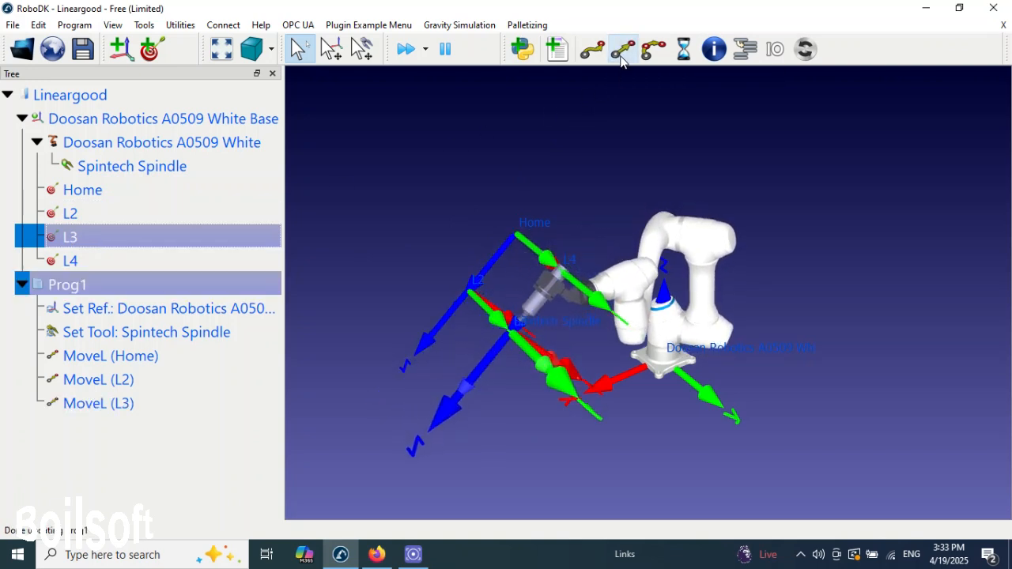
{"action": "double_click", "coordinate": [94, 263]}
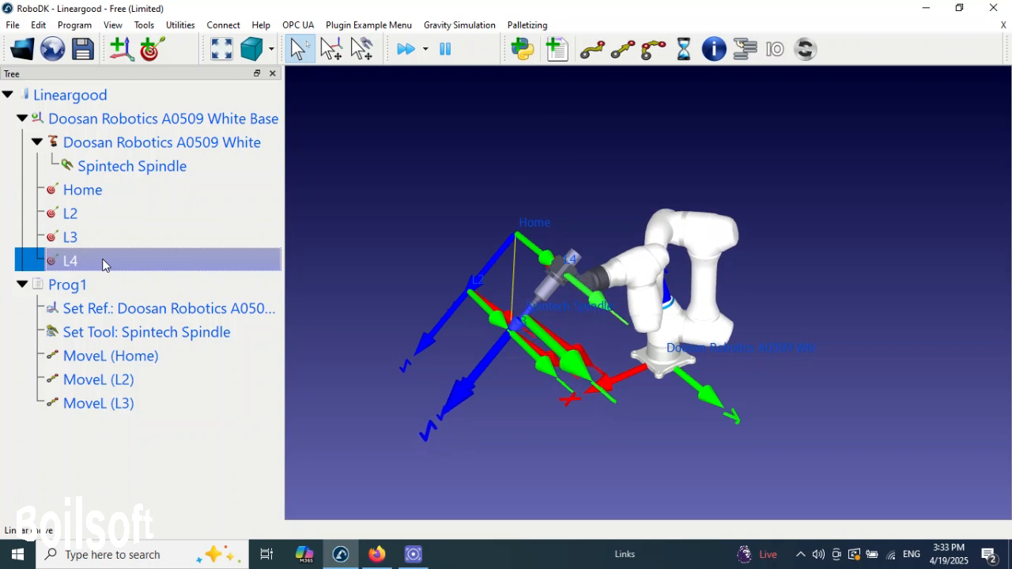
{"action": "left_click", "coordinate": [625, 54]}
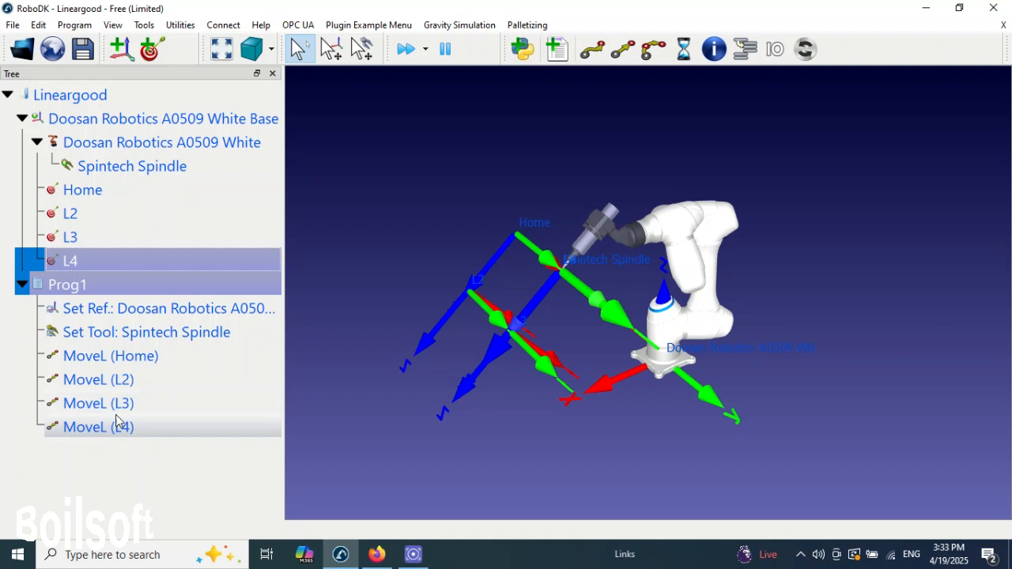
Step: Run Prog1 once, set it to loop, and run it again
{"action": "left_click", "coordinate": [126, 291]}
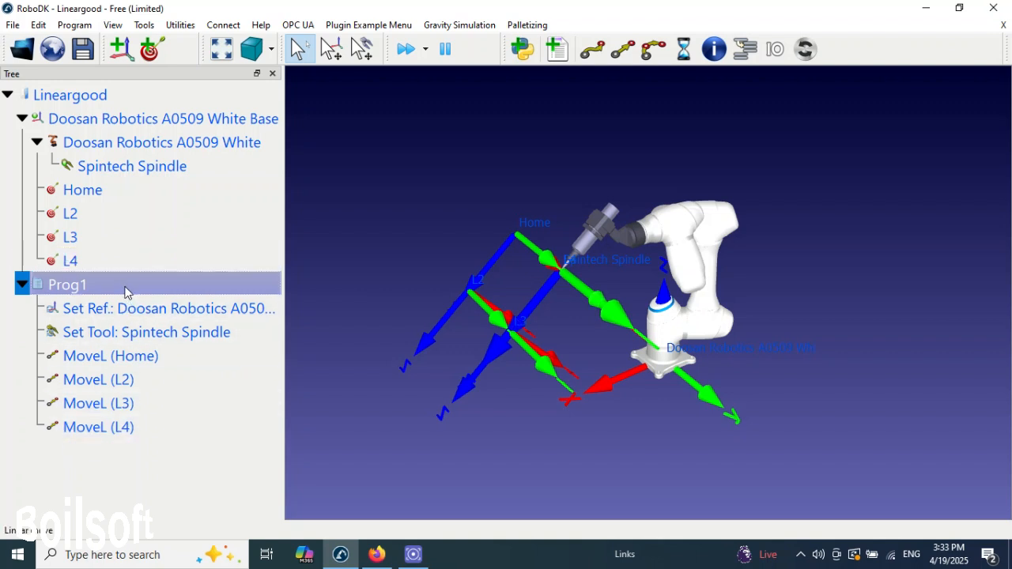
{"action": "double_click", "coordinate": [125, 291]}
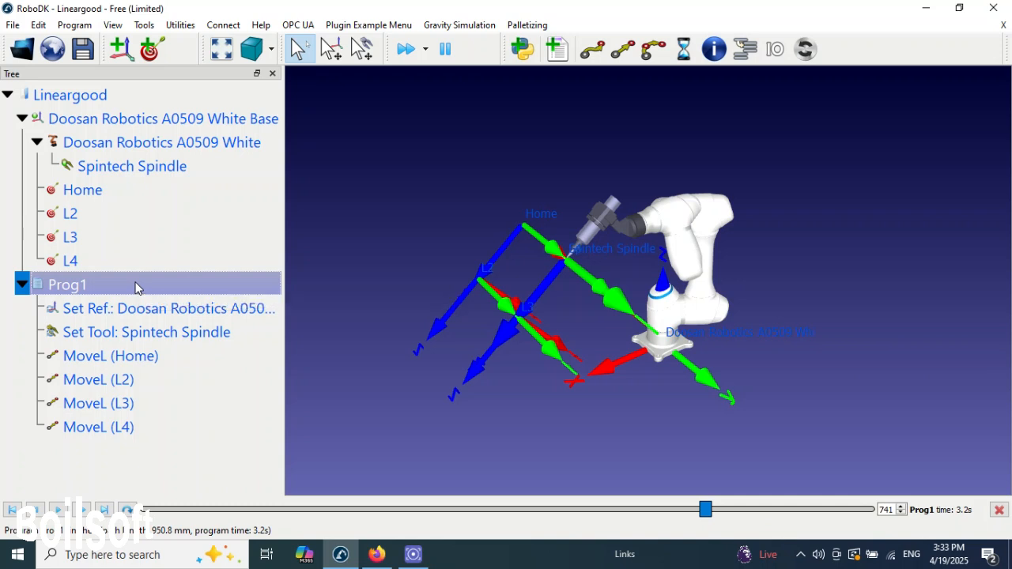
{"action": "right_click", "coordinate": [135, 288]}
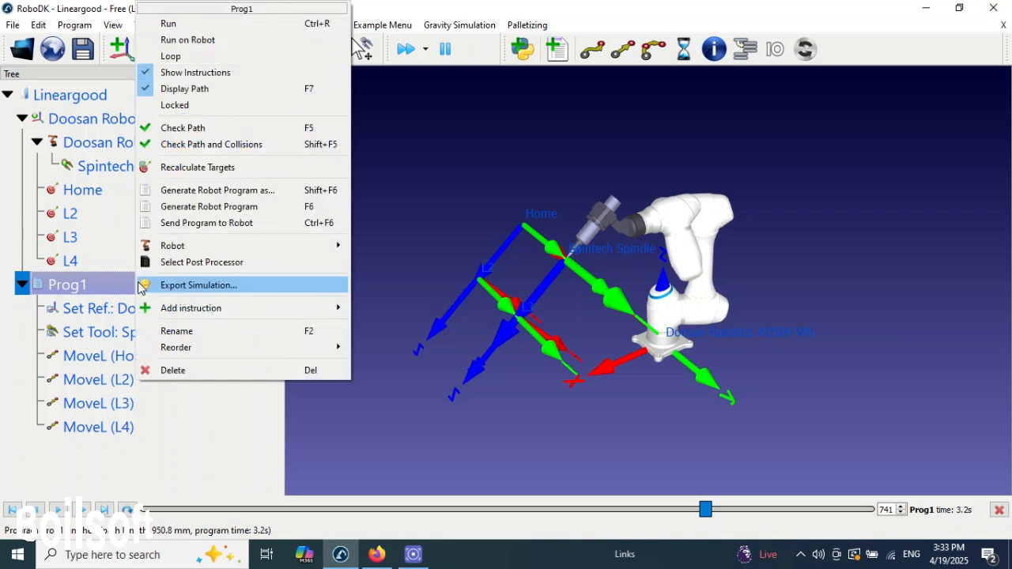
{"action": "left_click", "coordinate": [189, 57]}
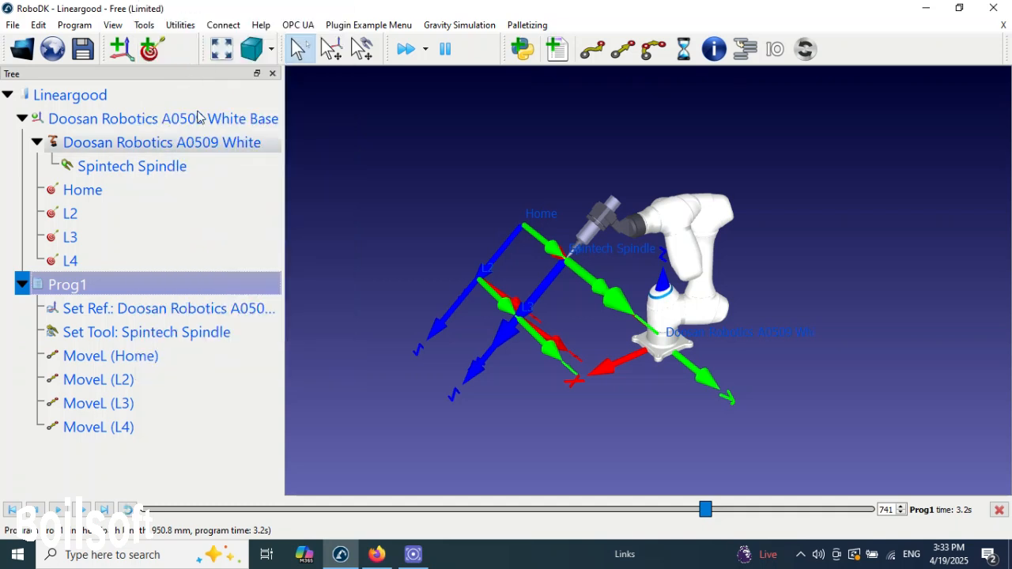
{"action": "double_click", "coordinate": [96, 286]}
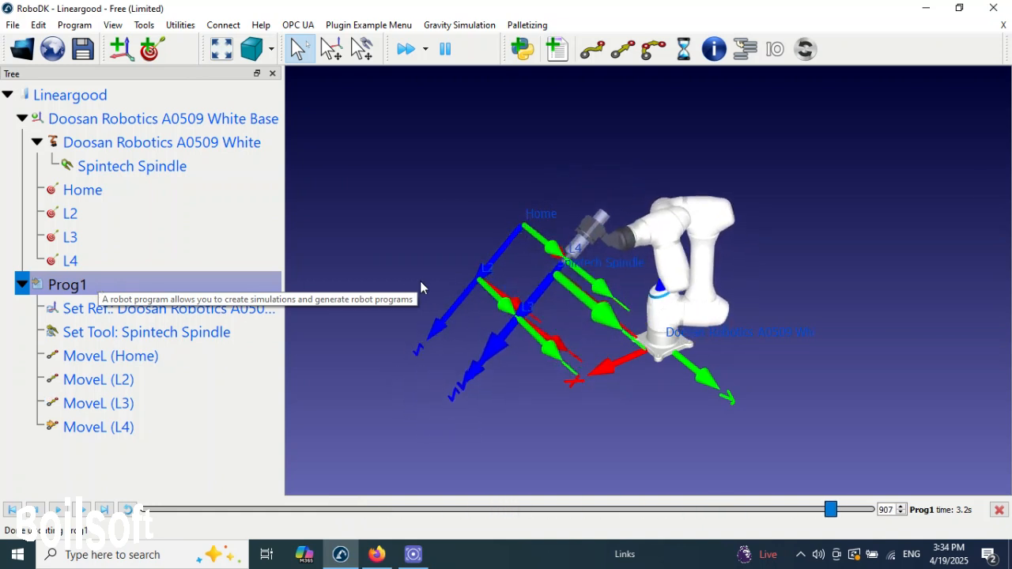
Step: Examine the robot's looping motion along the linear path from several viewing angles
{"action": "left_click_drag", "start_coordinate": [475, 269], "coordinate": [587, 265]}
{"action": "right_click_drag", "start_coordinate": [587, 259], "coordinate": [531, 264]}
{"action": "right_click_drag", "start_coordinate": [701, 339], "coordinate": [728, 325]}
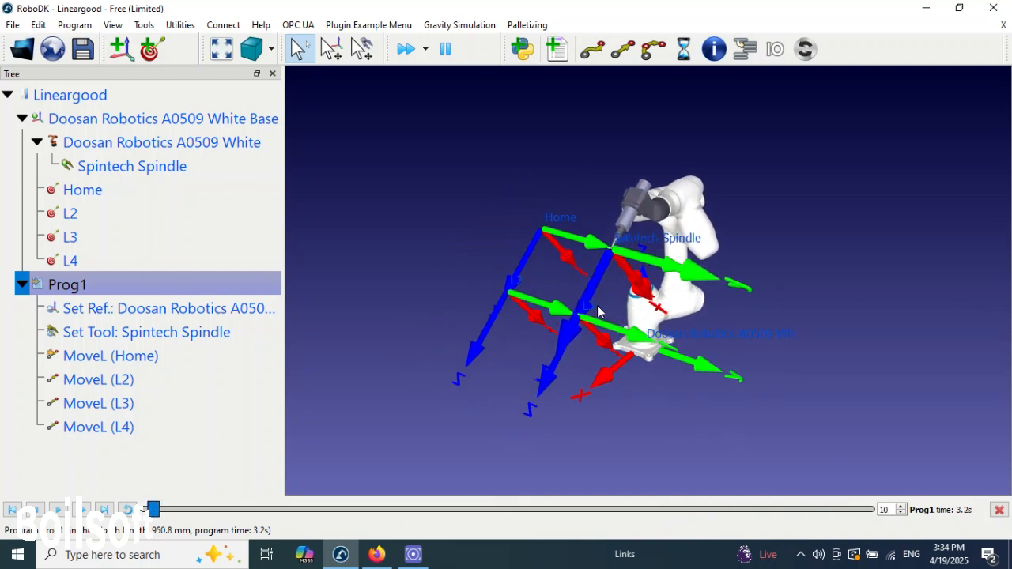
{"action": "left_click", "coordinate": [230, 54]}
{"action": "right_click_drag", "start_coordinate": [721, 336], "coordinate": [577, 353]}
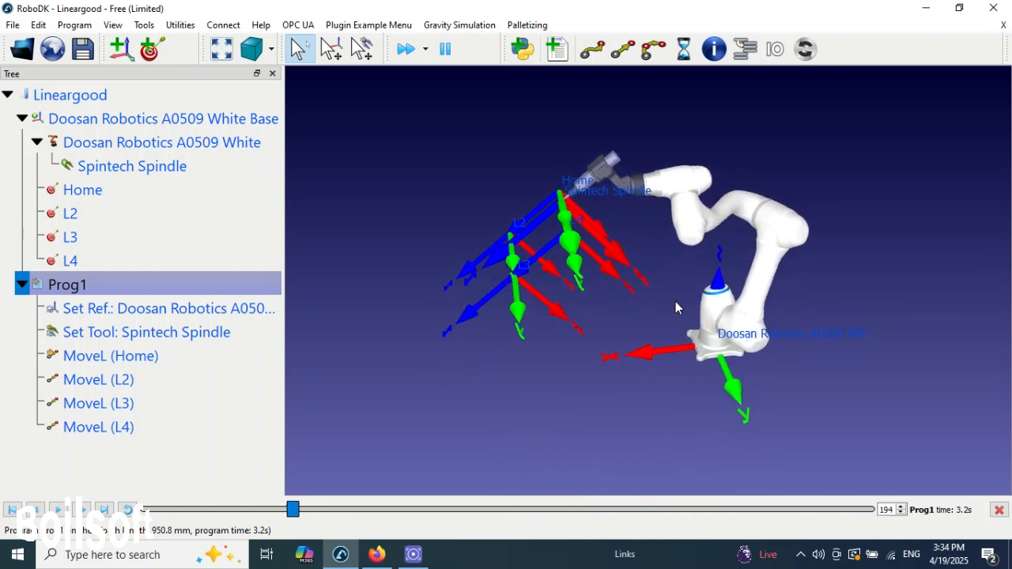
{"action": "scroll", "coordinate": [651, 231], "scroll_direction": "down", "scroll_amount": 2}
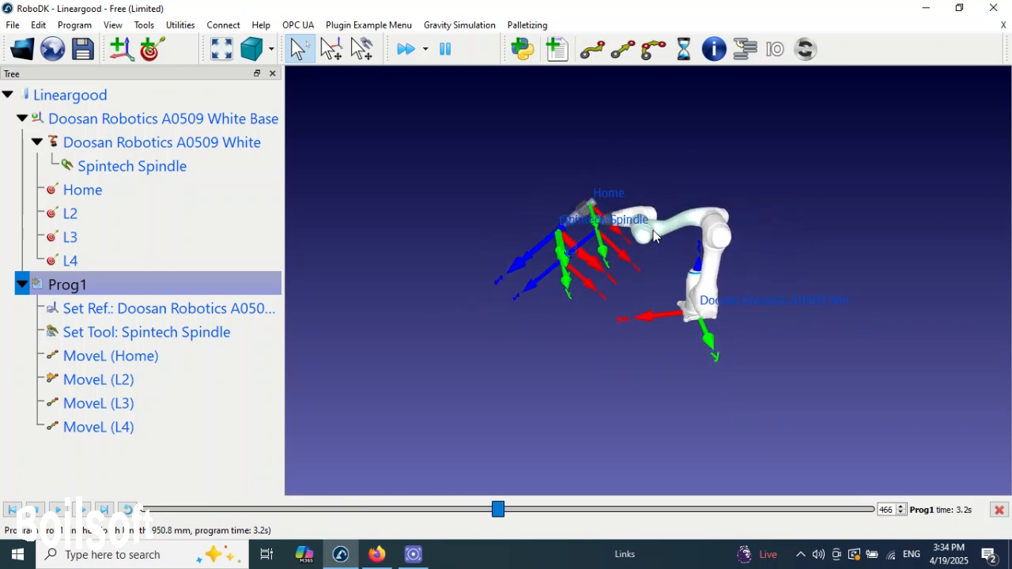
{"action": "right_click_drag", "start_coordinate": [655, 250], "coordinate": [624, 332]}
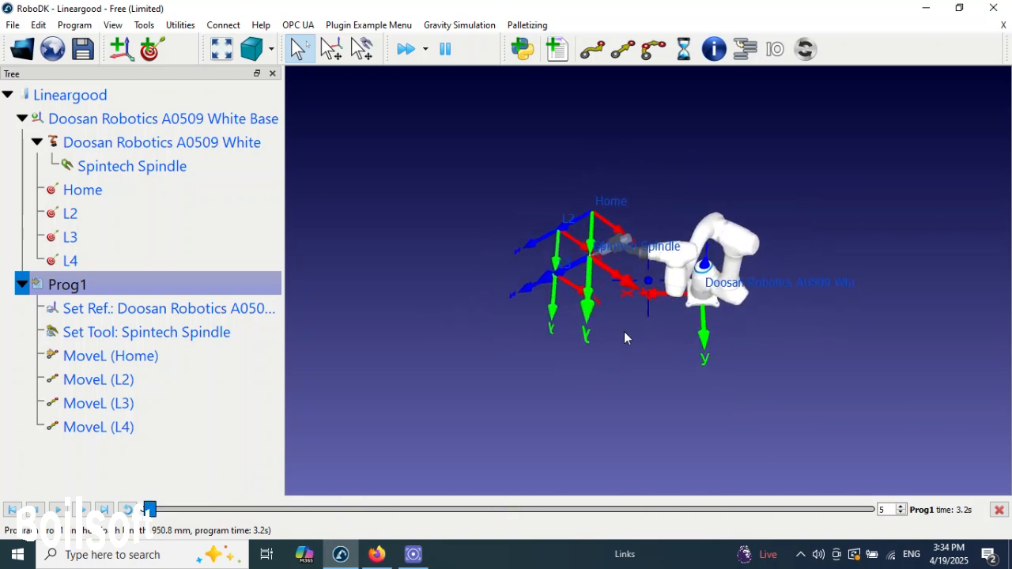